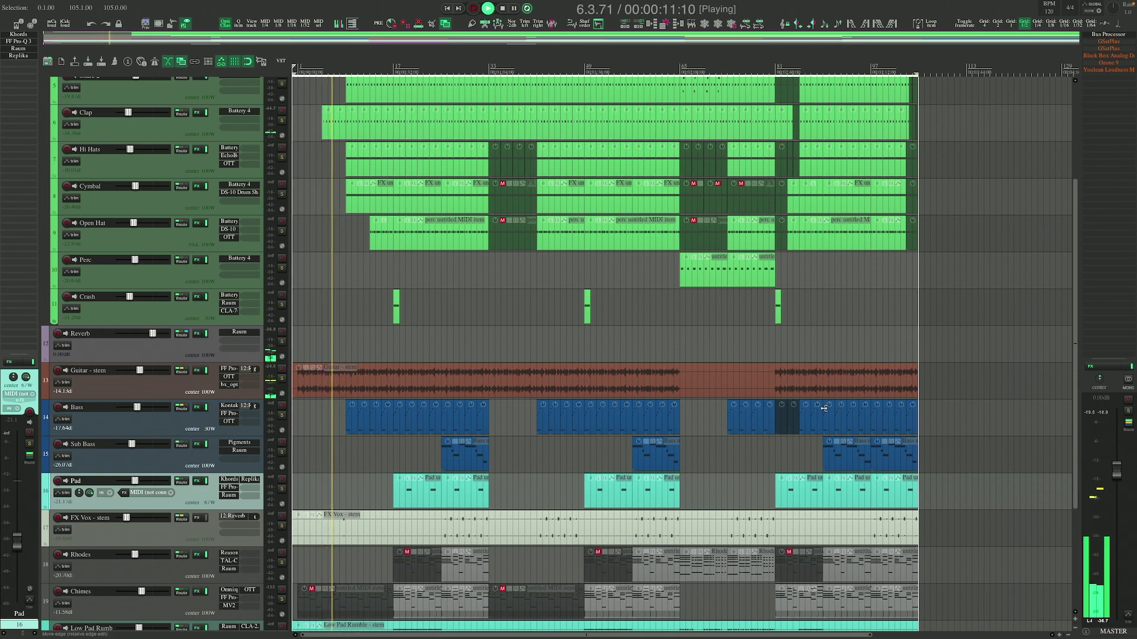
Look over the arrangement from the drum tracks to the keys while the song plays, and stop playback.
{"action": "scroll", "coordinate": [823, 409], "scroll_direction": "down", "scroll_amount": 1}
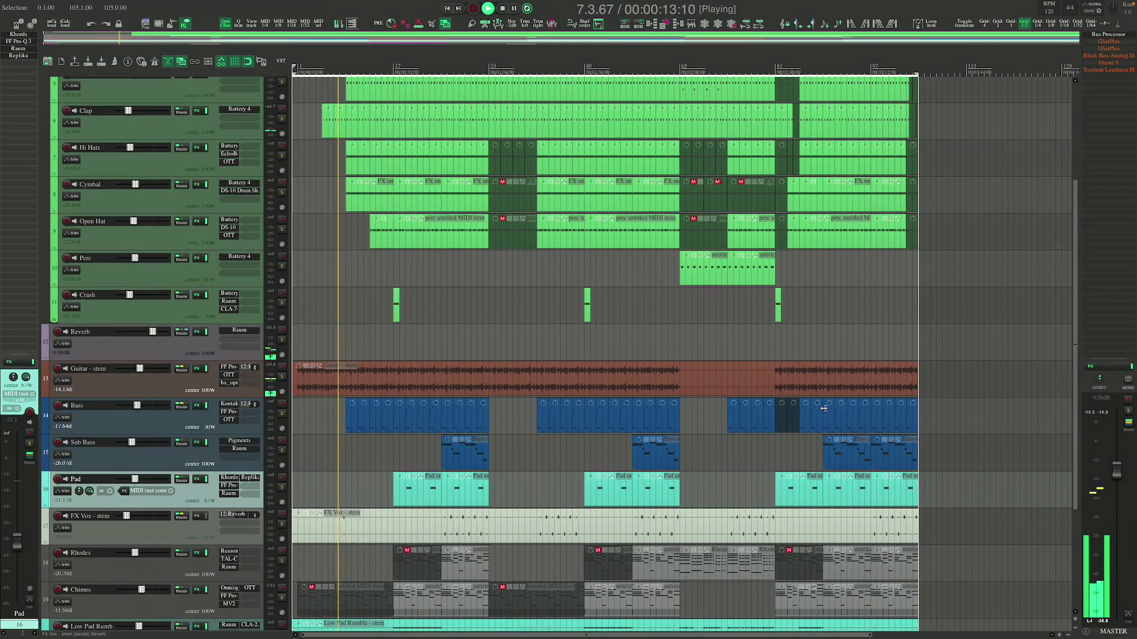
{"action": "scroll", "coordinate": [988, 379], "scroll_direction": "down", "scroll_amount": 3}
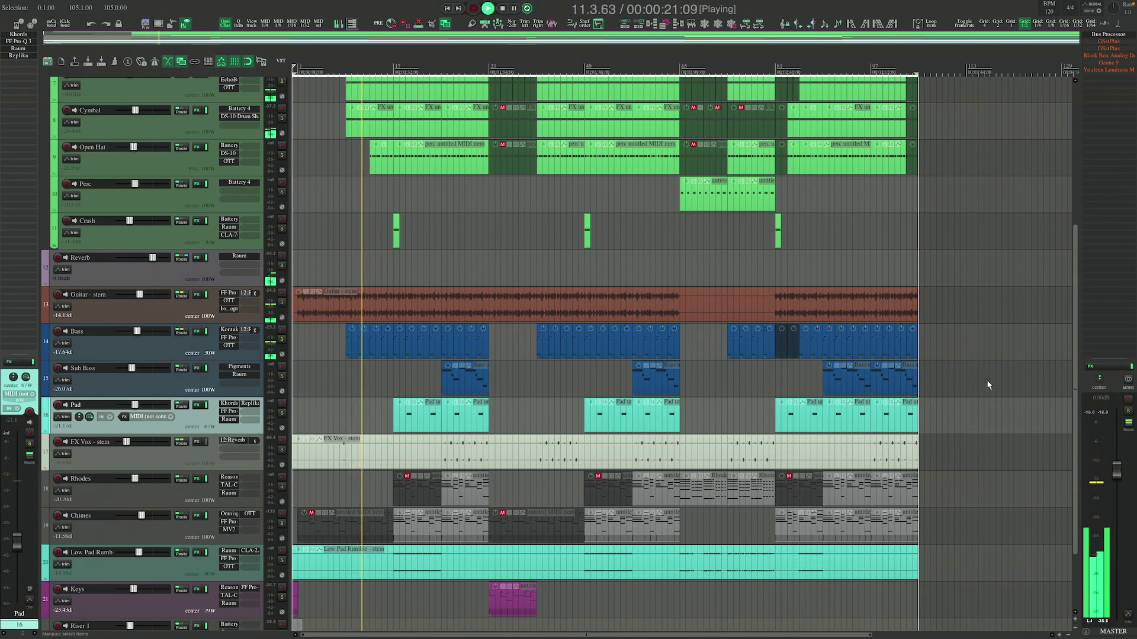
{"action": "scroll", "coordinate": [988, 383], "scroll_direction": "up", "scroll_amount": 2}
{"action": "scroll", "coordinate": [987, 381], "scroll_direction": "up", "scroll_amount": 3}
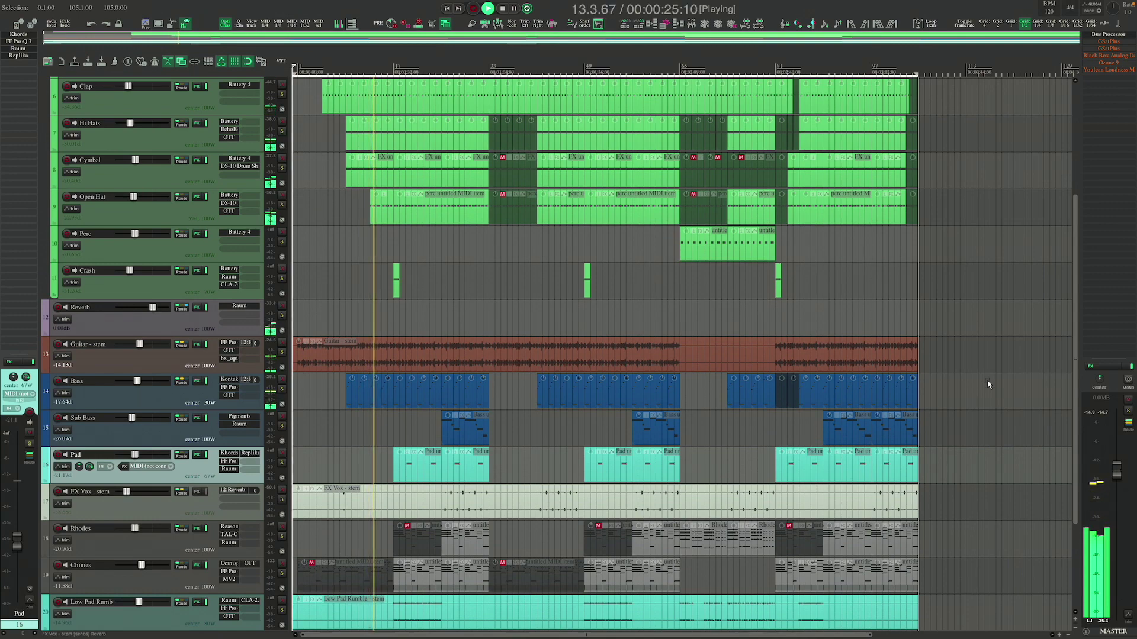
{"action": "scroll", "coordinate": [988, 384], "scroll_direction": "up", "scroll_amount": 10}
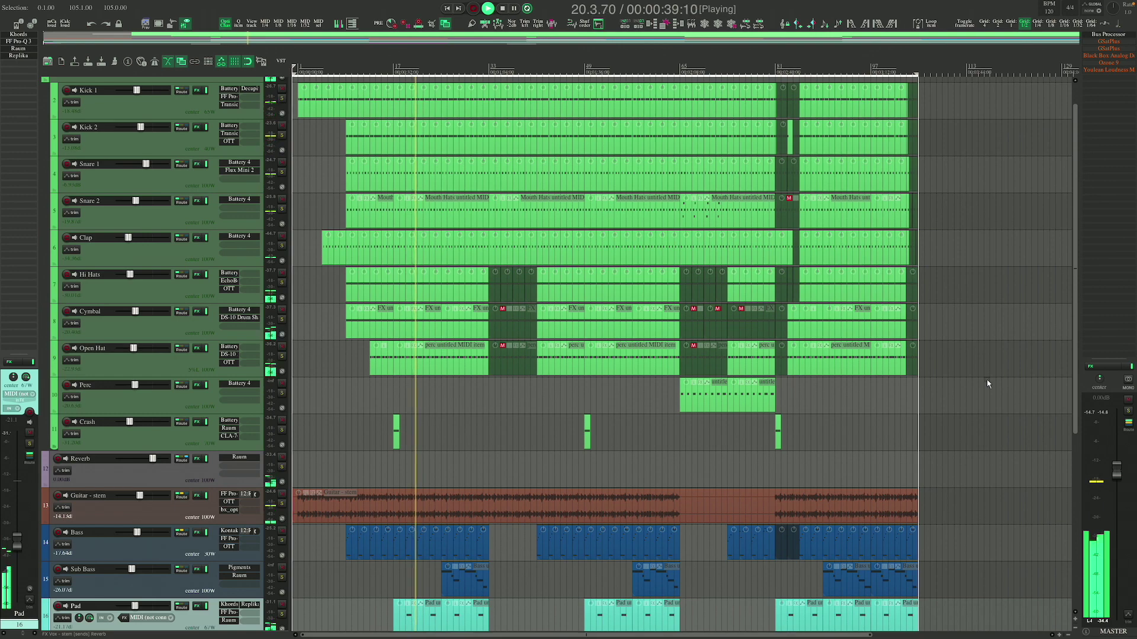
{"action": "scroll", "coordinate": [987, 383], "scroll_direction": "up", "scroll_amount": 1}
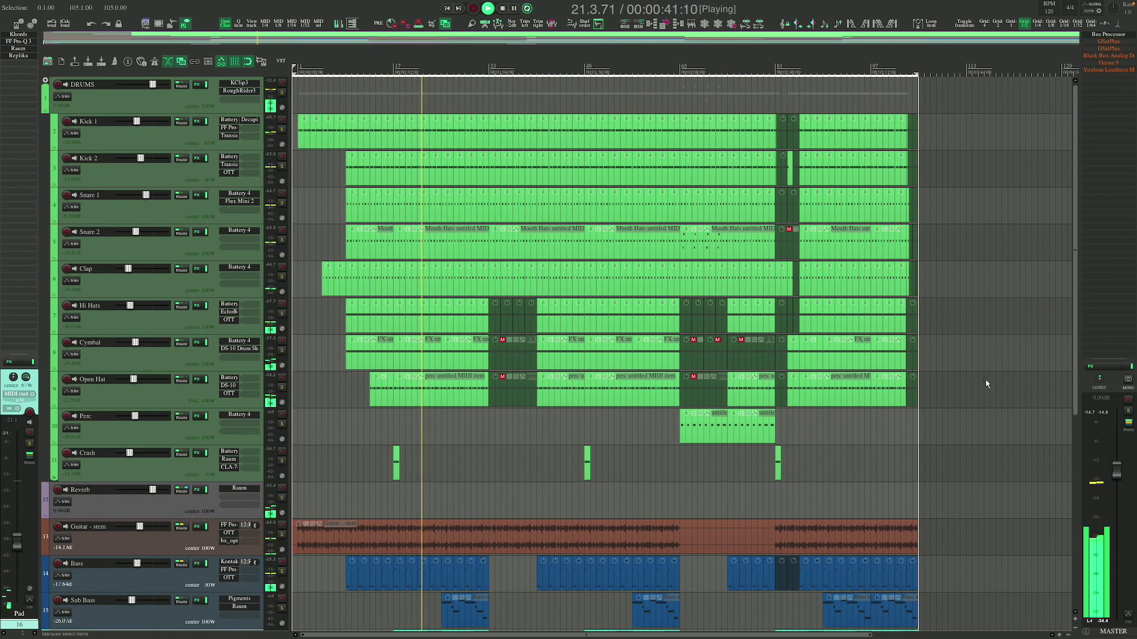
{"action": "scroll", "coordinate": [986, 383], "scroll_direction": "down", "scroll_amount": 4}
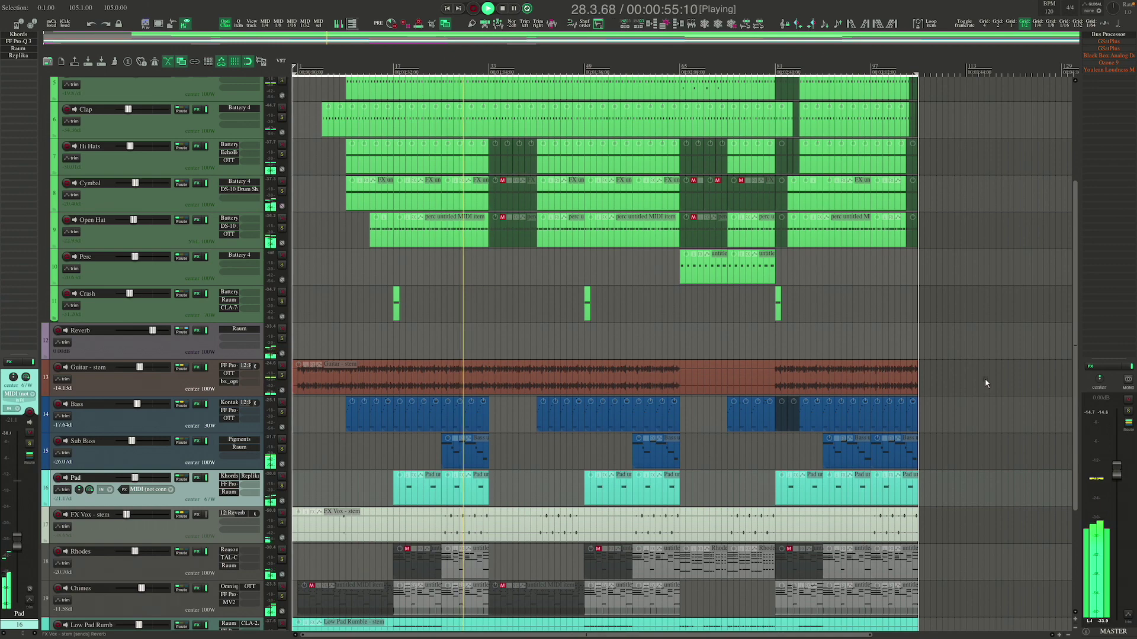
{"action": "scroll", "coordinate": [986, 384], "scroll_direction": "down", "scroll_amount": 1}
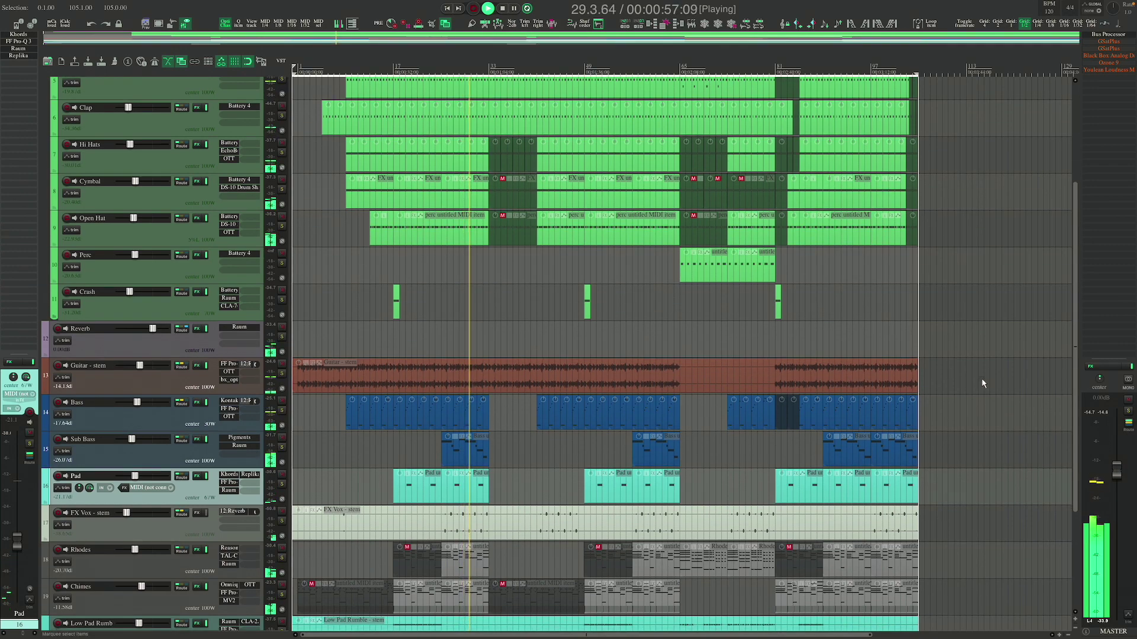
{"action": "scroll", "coordinate": [983, 384], "scroll_direction": "down", "scroll_amount": 1}
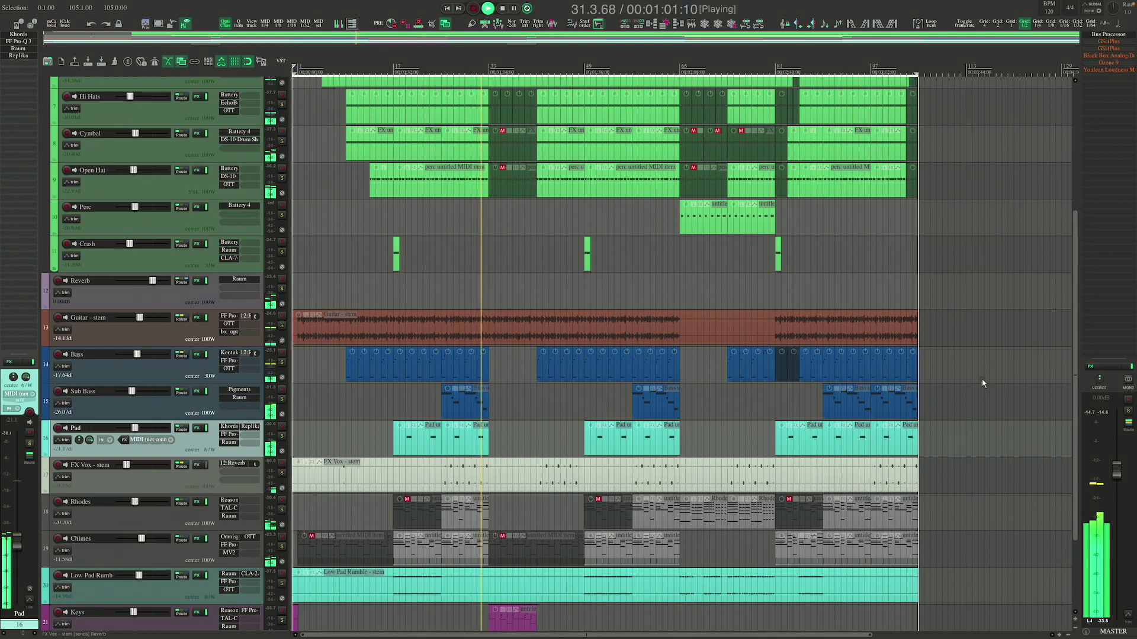
{"action": "scroll", "coordinate": [983, 384], "scroll_direction": "down", "scroll_amount": 1}
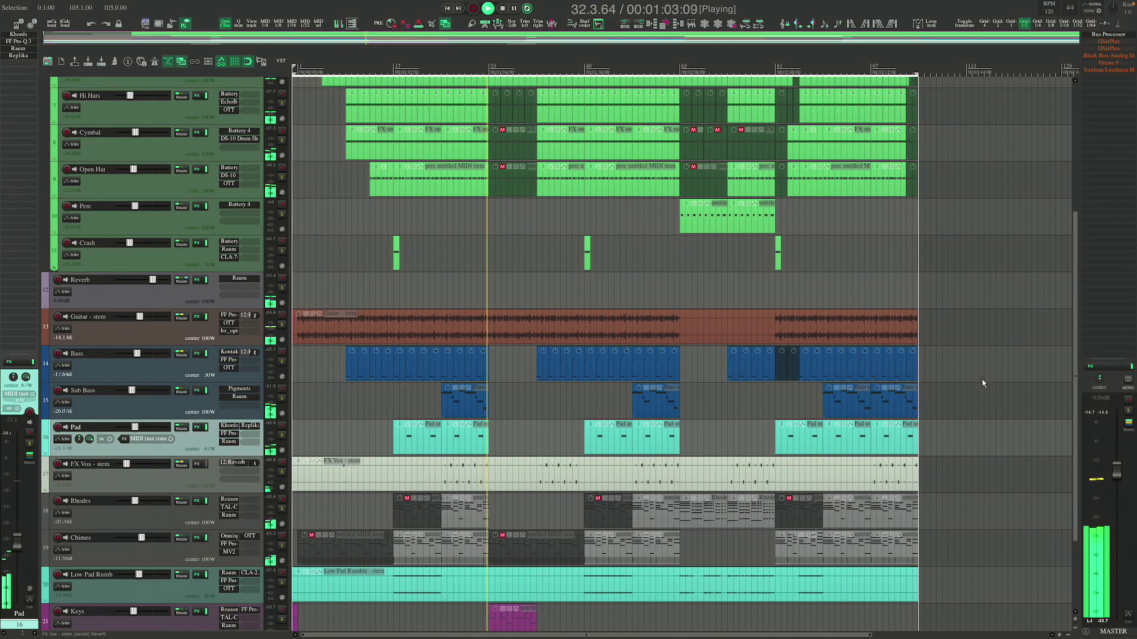
{"action": "key", "text": "space"}
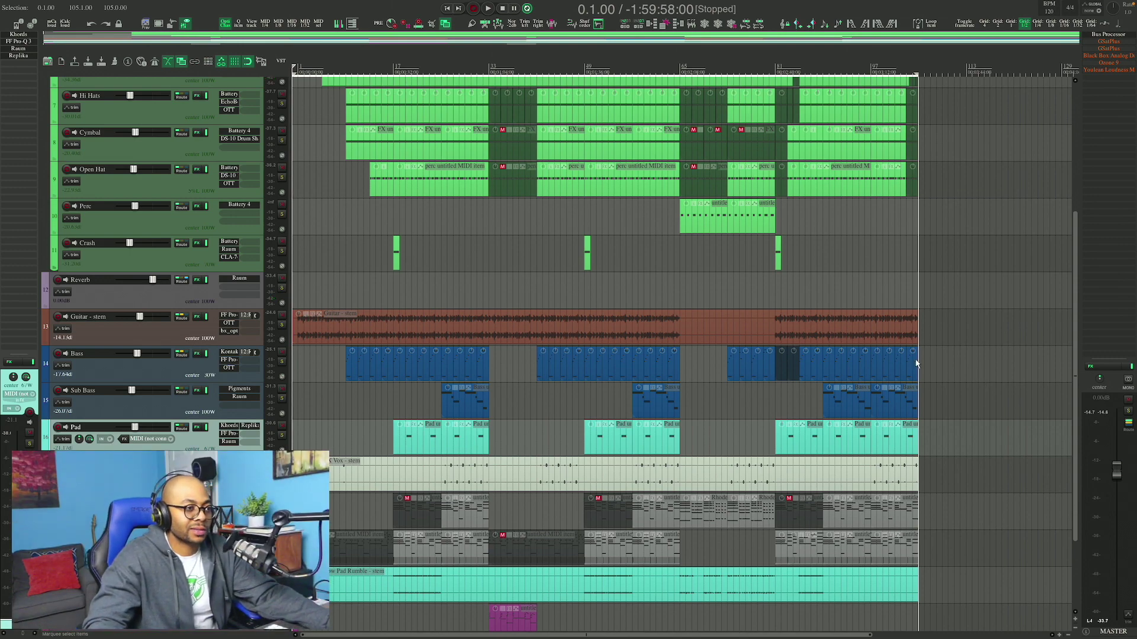
Solo the DRUMS folder track and play the drums from bar 17 within the bar 17 to 33 selection.
{"action": "scroll", "coordinate": [953, 337], "scroll_direction": "up", "scroll_amount": 5}
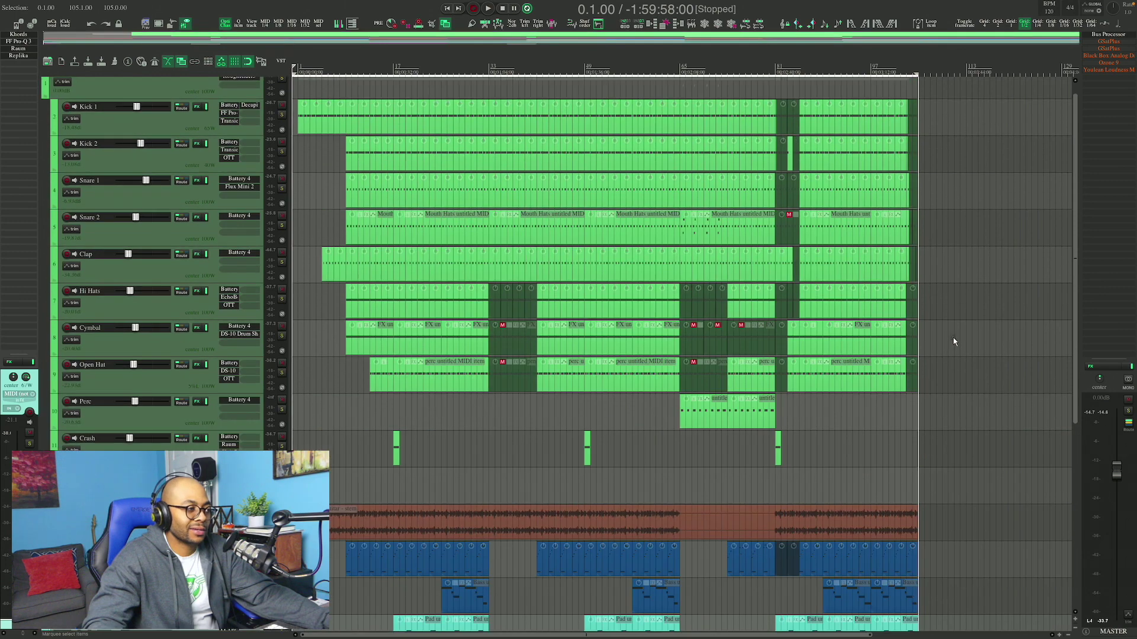
{"action": "scroll", "coordinate": [954, 342], "scroll_direction": "up", "scroll_amount": 1}
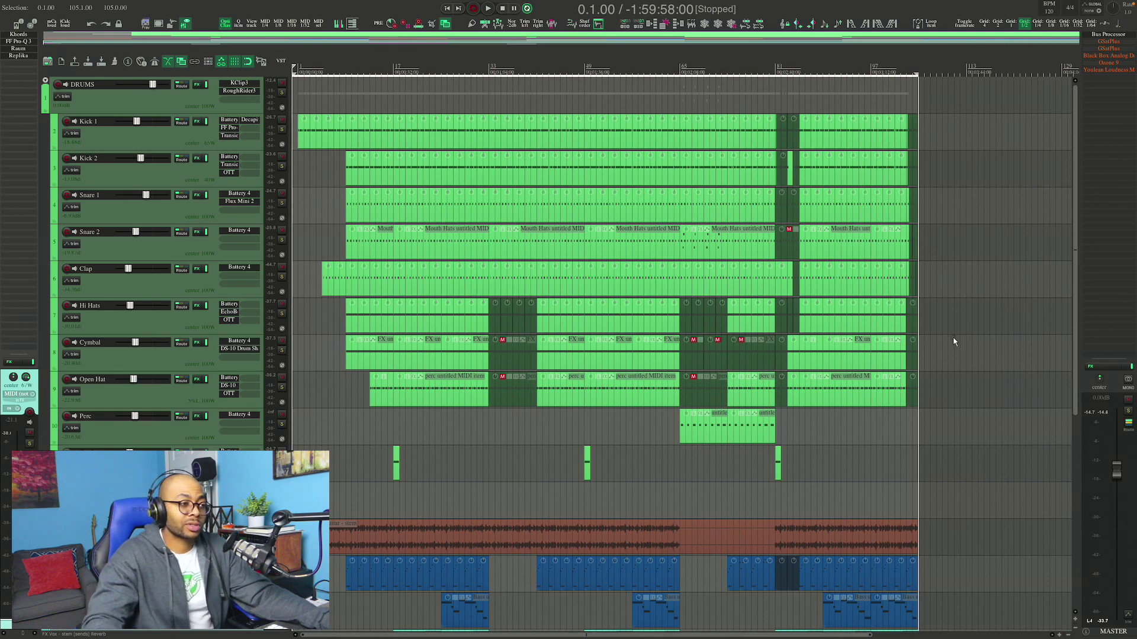
{"action": "left_click", "coordinate": [281, 94]}
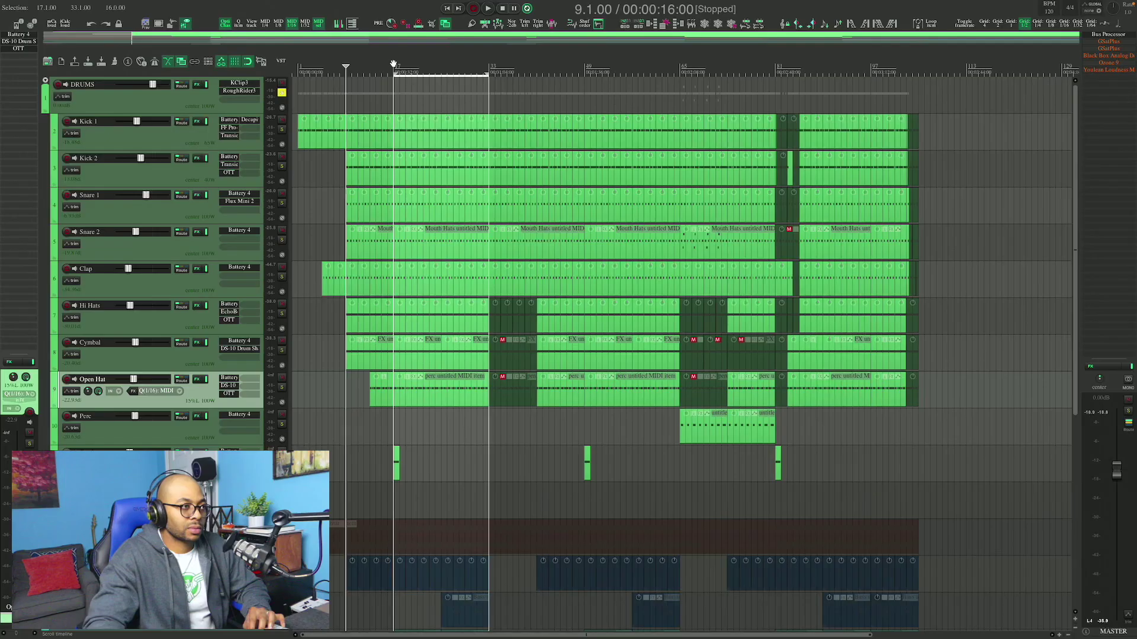
{"action": "left_click", "coordinate": [392, 66]}
{"action": "key", "text": "space"}
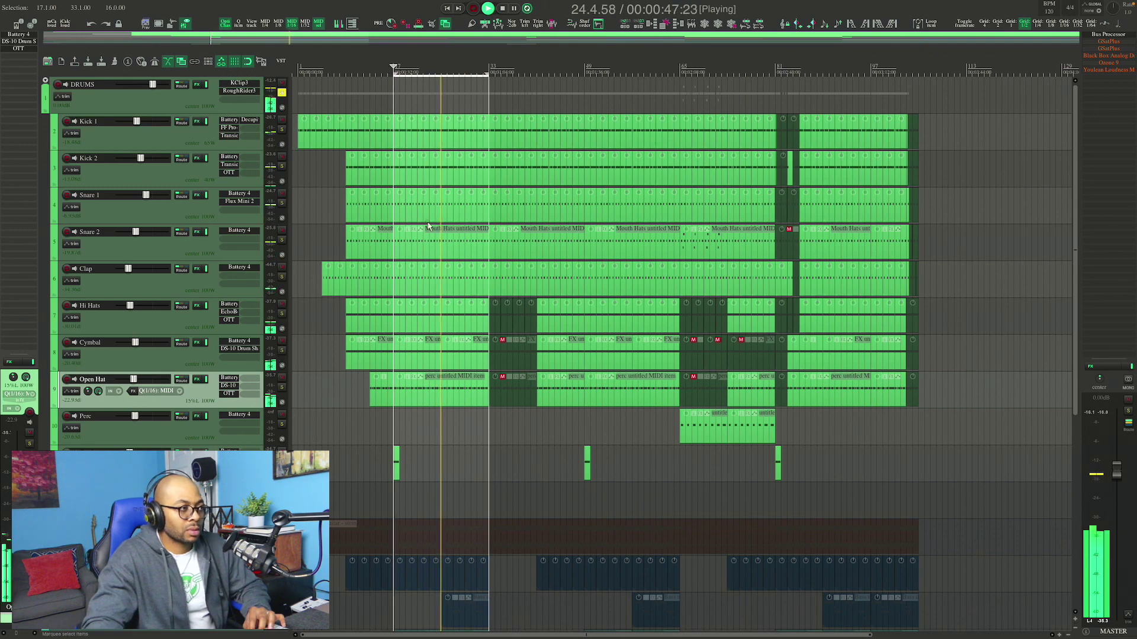
{"action": "key", "text": "space"}
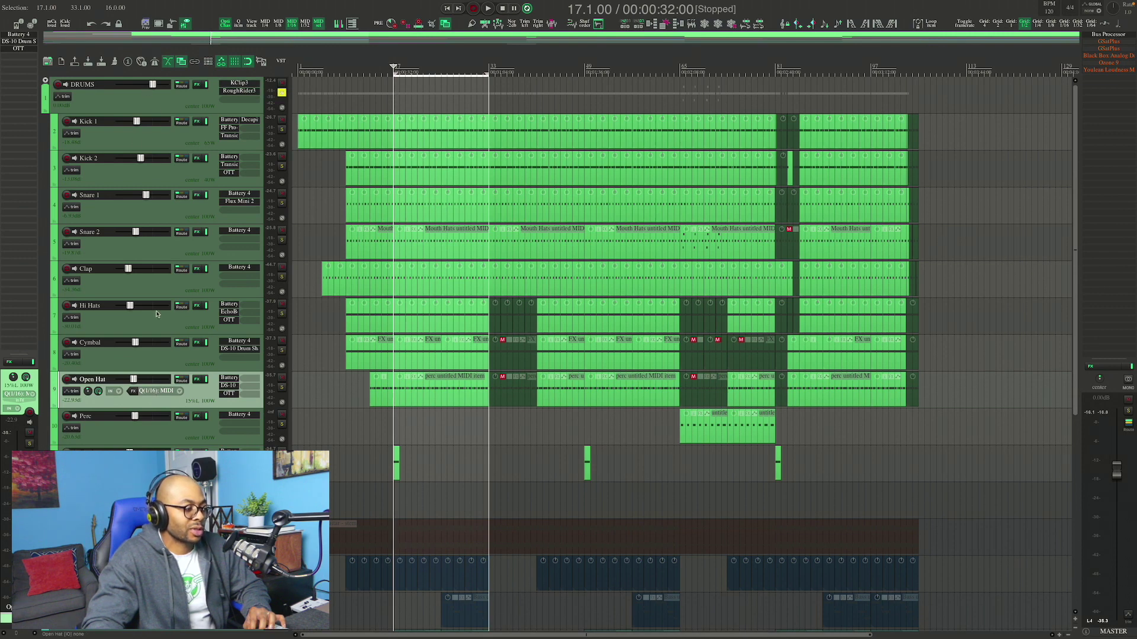
Inspect the KClip3 and RoughRider3 settings on the DRUMS track, and close both plugin windows.
{"action": "left_click", "coordinate": [150, 104]}
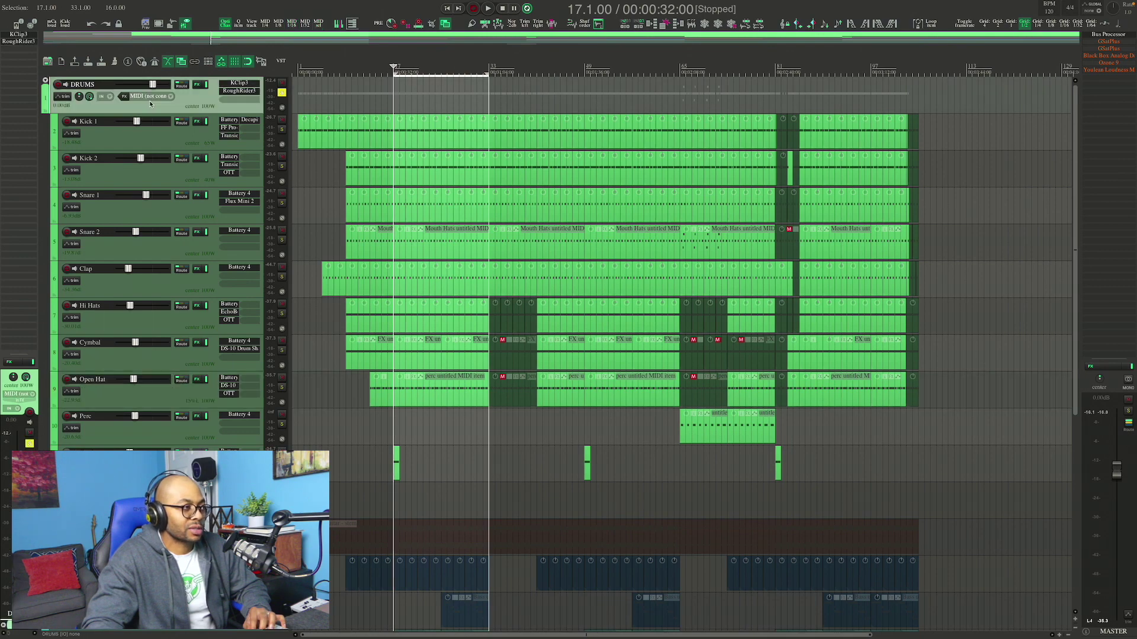
{"action": "left_click", "coordinate": [237, 84]}
{"action": "left_click_drag", "start_coordinate": [274, 184], "coordinate": [724, 138]}
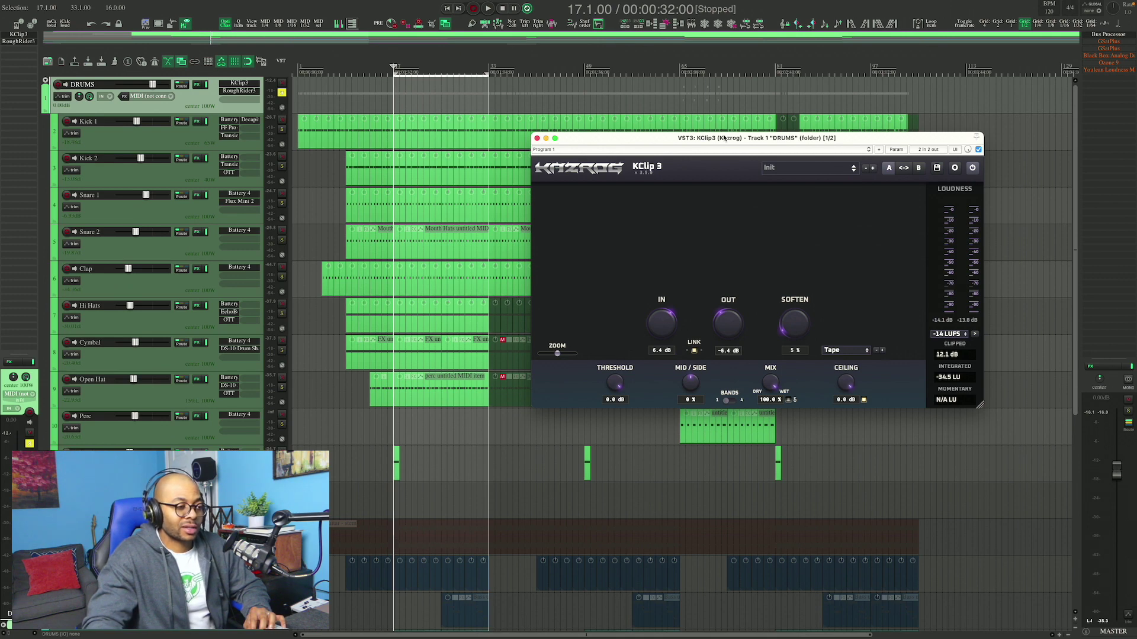
{"action": "left_click", "coordinate": [238, 93]}
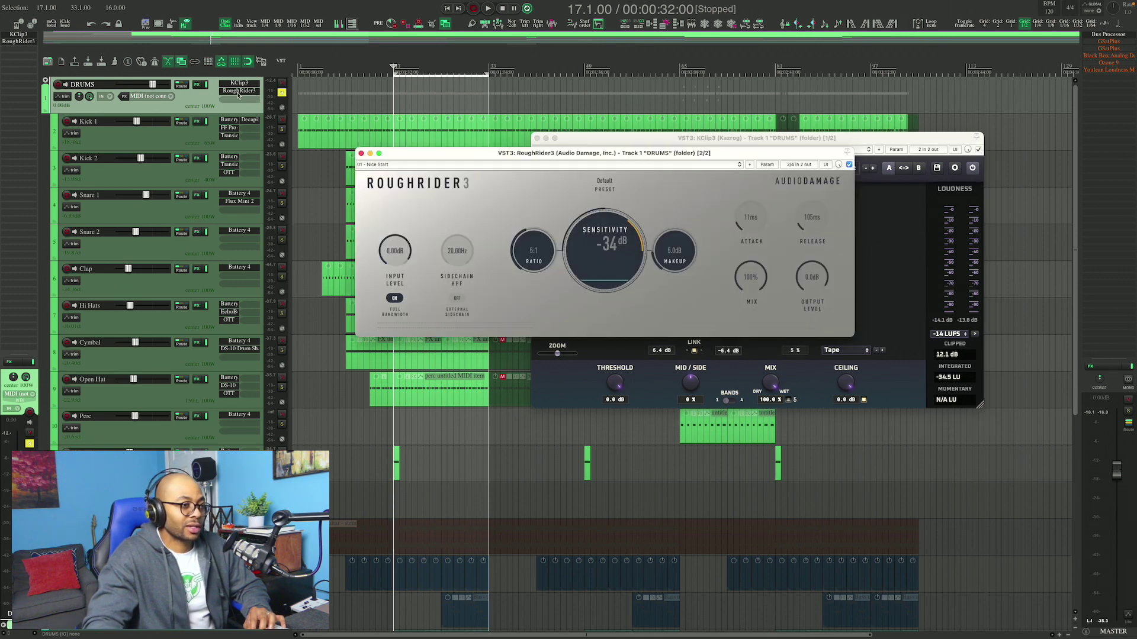
{"action": "left_click_drag", "start_coordinate": [597, 159], "coordinate": [580, 296]}
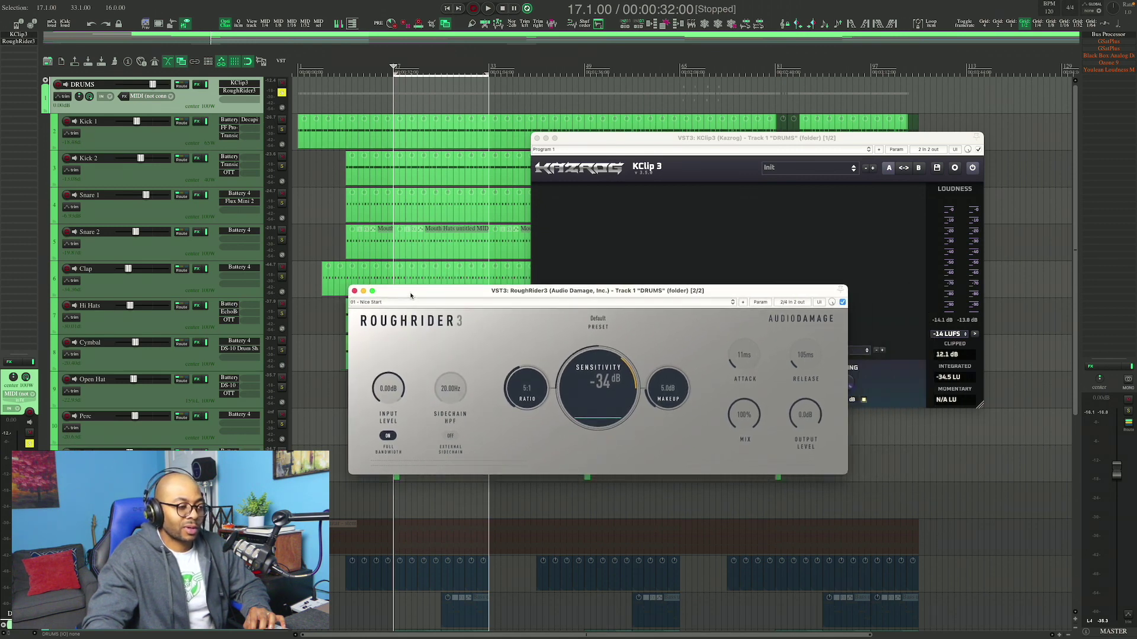
{"action": "left_click", "coordinate": [354, 291]}
{"action": "left_click", "coordinate": [536, 139]}
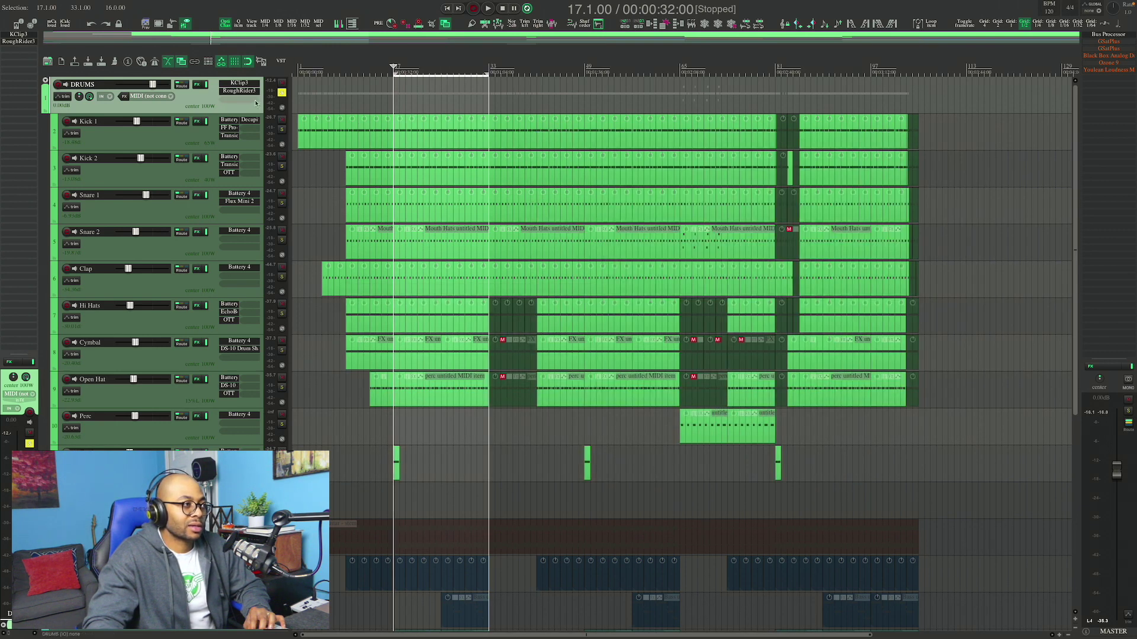
Reopen RoughRider3 on the DRUMS track and listen to the soloed drums through its current compression.
{"action": "left_click", "coordinate": [239, 92]}
{"action": "key", "text": "space"}
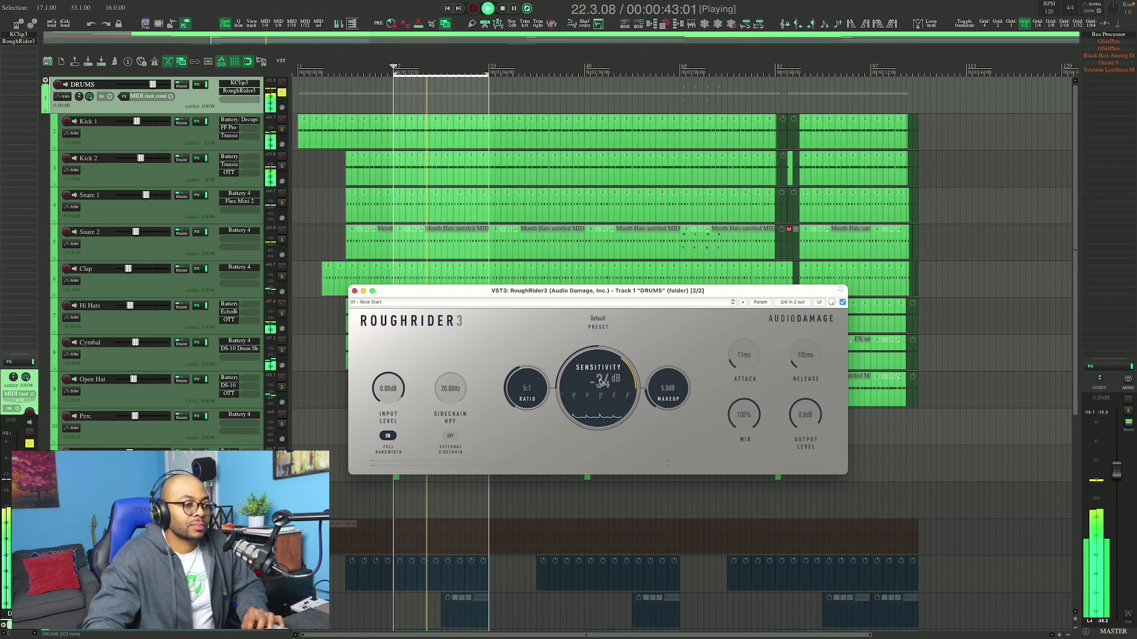
{"action": "key", "text": "space"}
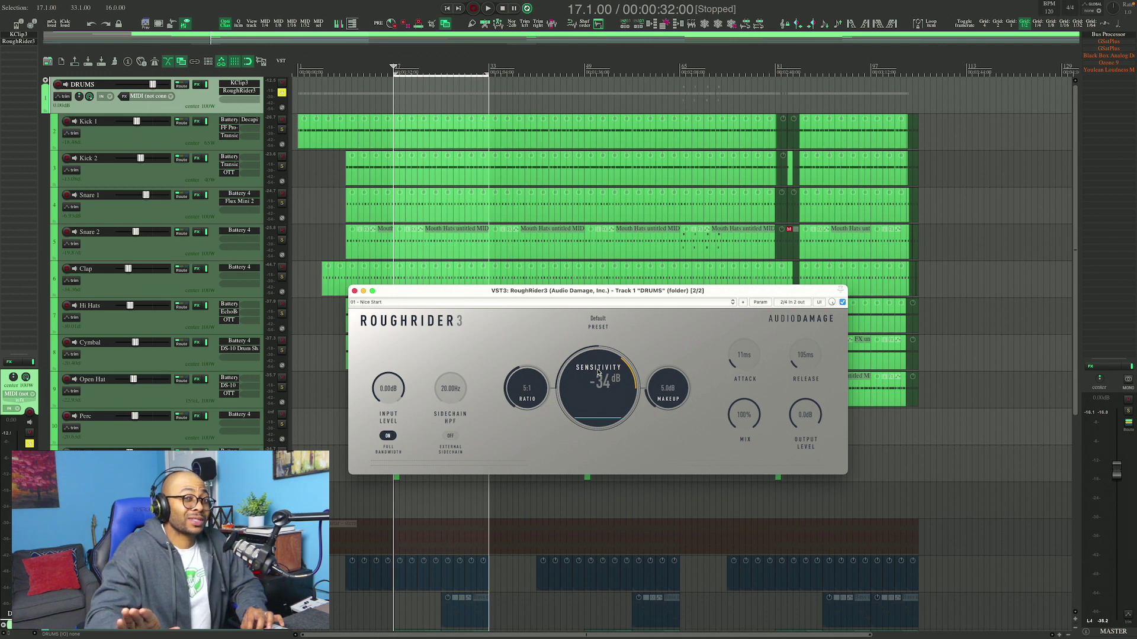
Set RoughRider3's sensitivity to -41 dB and raise its makeup gain while the soloed drums play.
{"action": "key", "text": "space"}
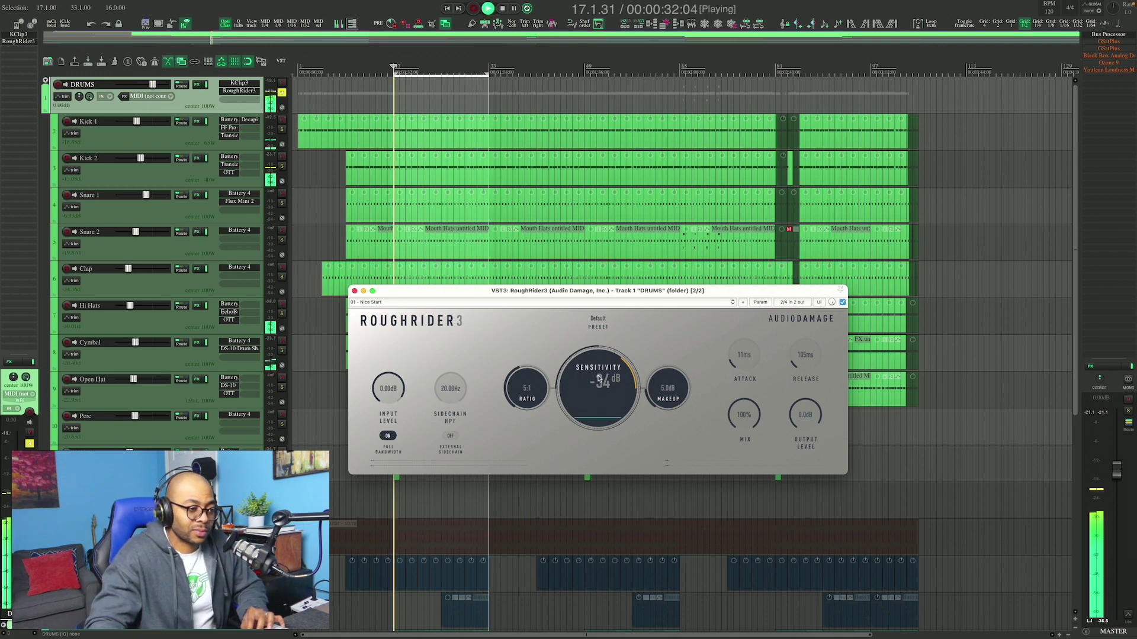
{"action": "left_click_drag", "start_coordinate": [600, 379], "coordinate": [585, 386]}
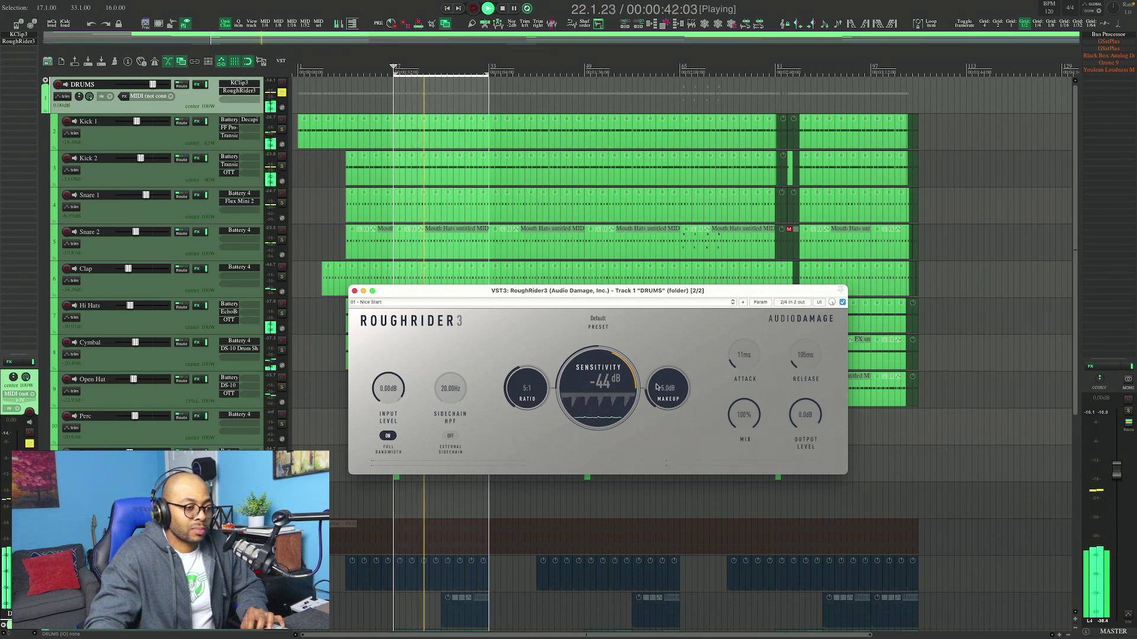
{"action": "left_click_drag", "start_coordinate": [662, 385], "coordinate": [662, 378]}
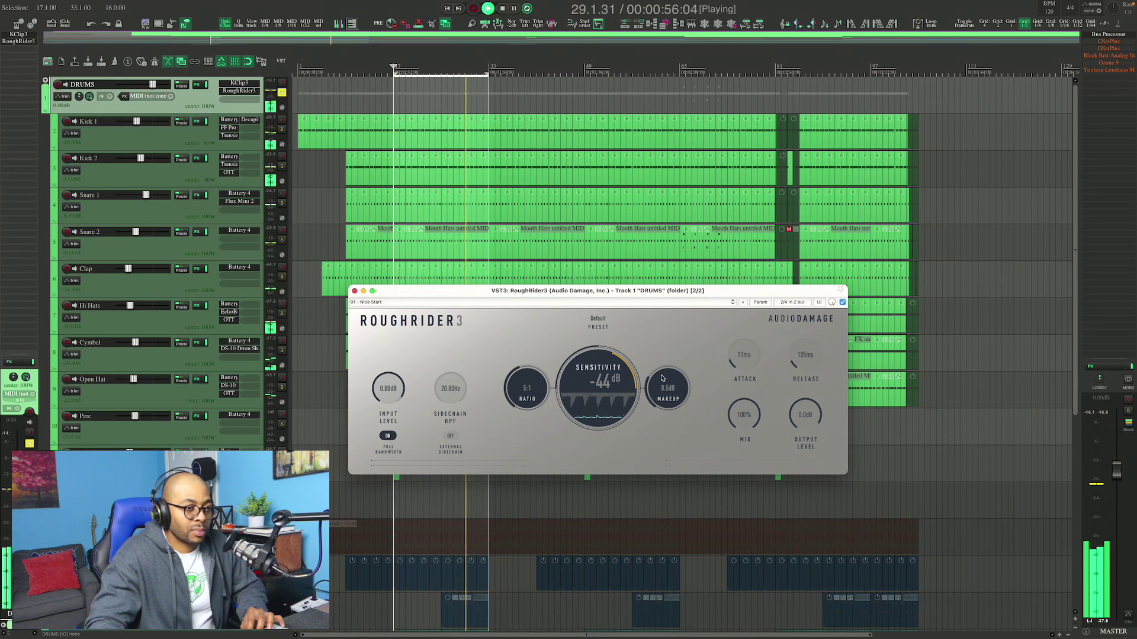
{"action": "key", "text": "space"}
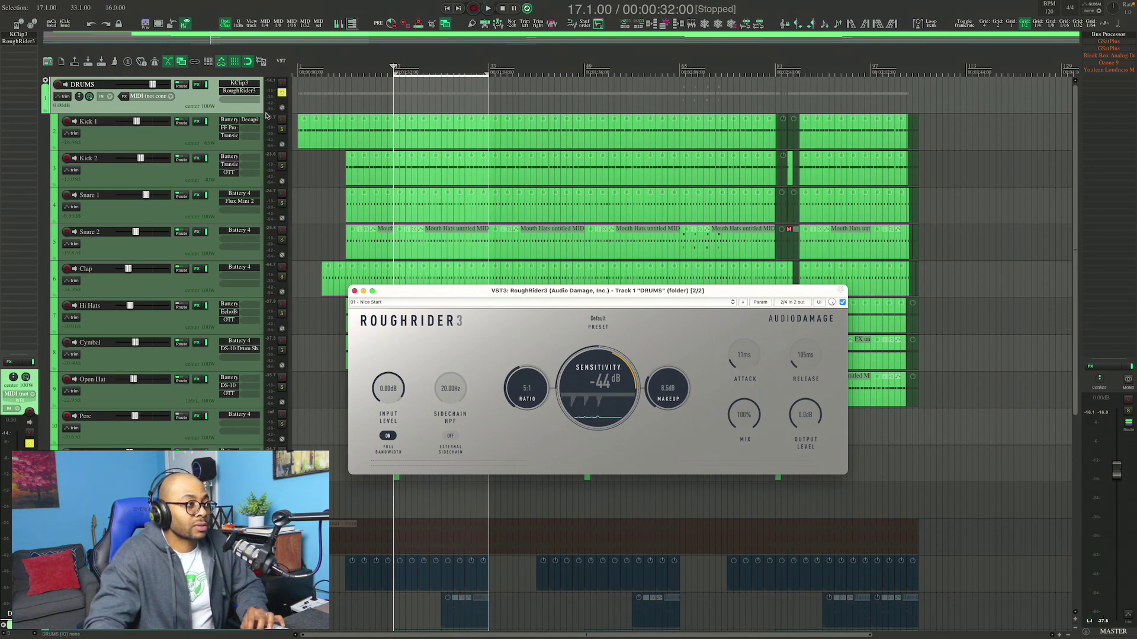
{"action": "key", "text": "space"}
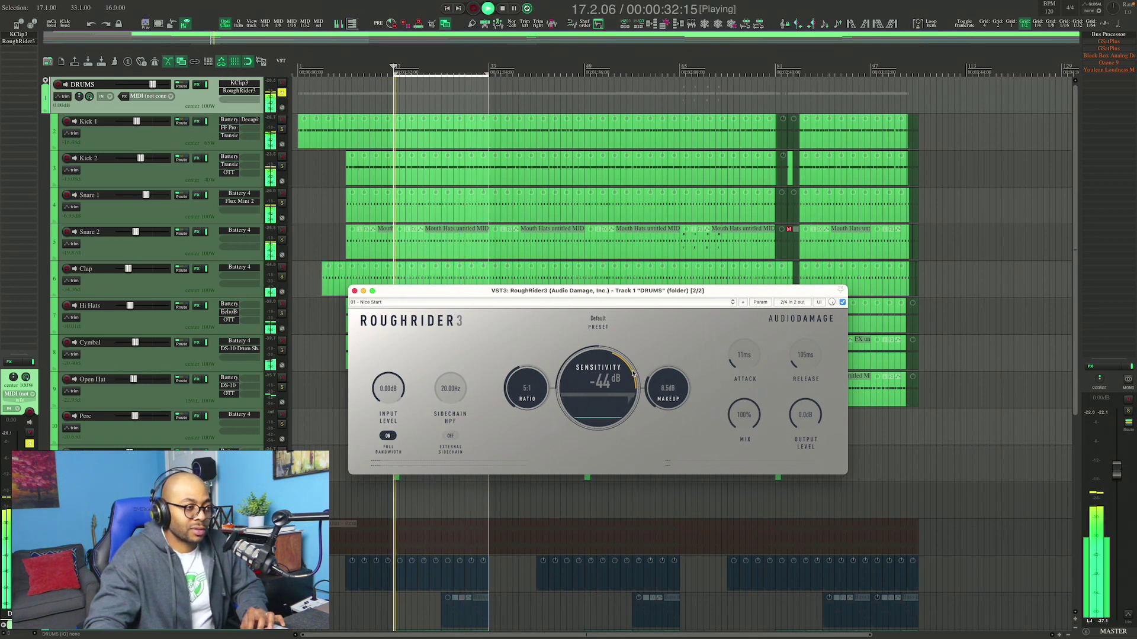
{"action": "left_click_drag", "start_coordinate": [590, 380], "coordinate": [591, 376]}
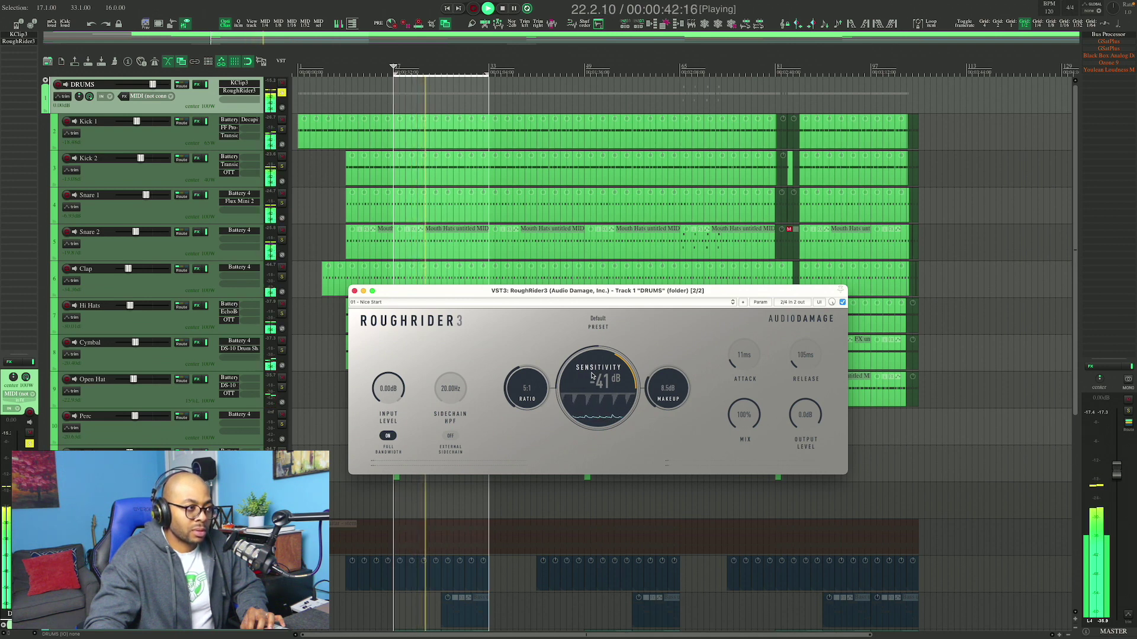
Compare the drums with RoughRider3 bypassed and active two times, stop playback, and close the plugin window.
{"action": "left_click", "coordinate": [842, 302]}
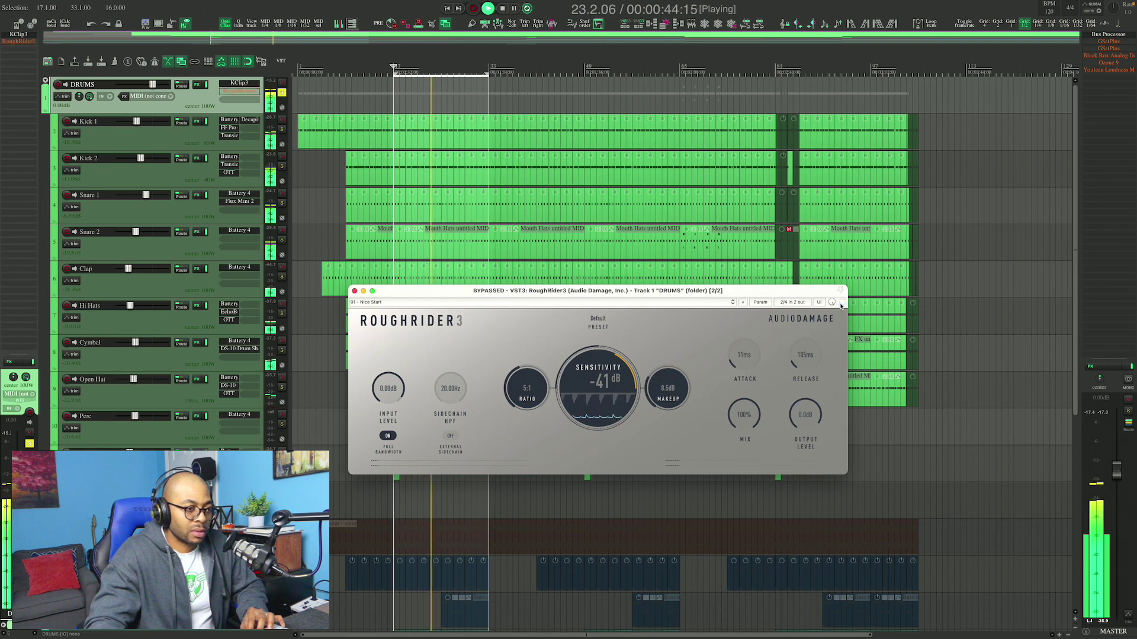
{"action": "left_click", "coordinate": [842, 303]}
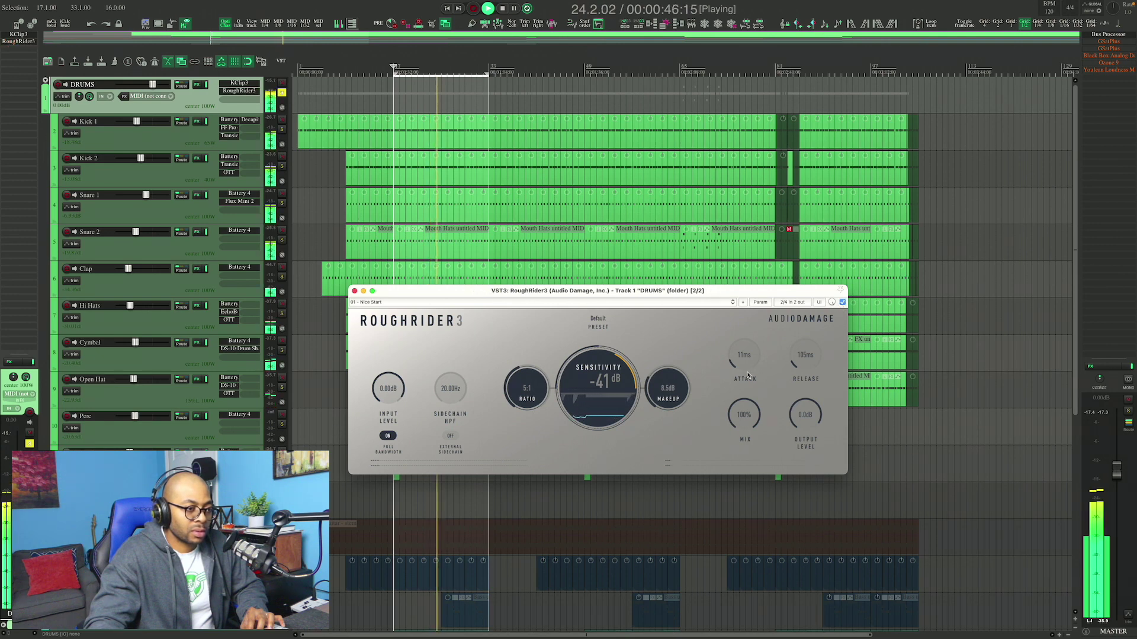
{"action": "left_click", "coordinate": [842, 303]}
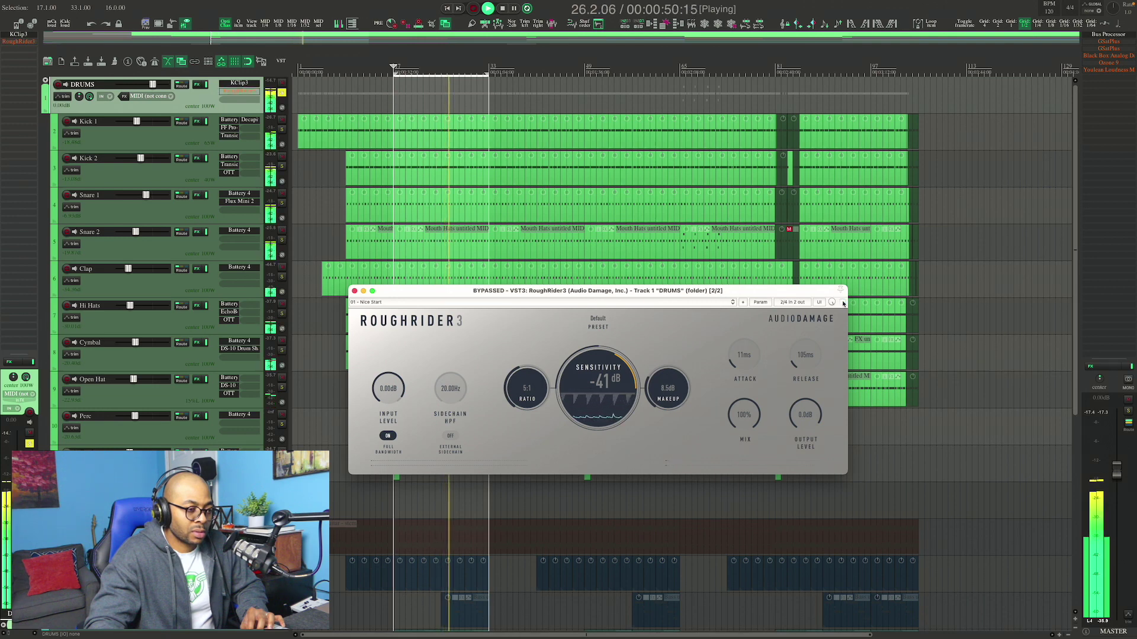
{"action": "left_click", "coordinate": [842, 303]}
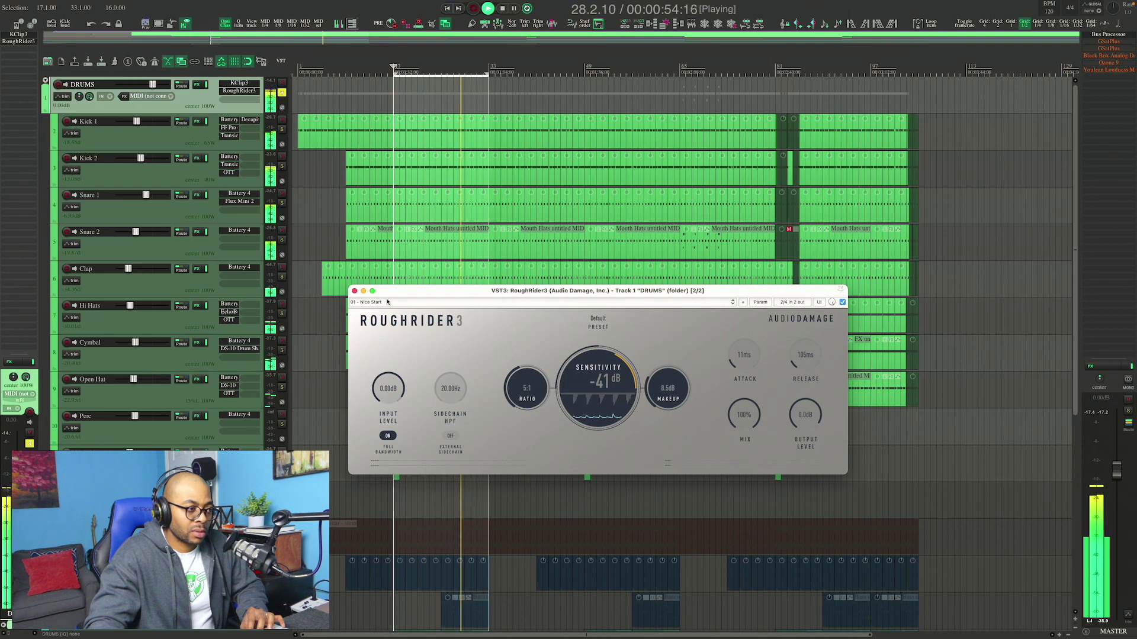
{"action": "key", "text": "space"}
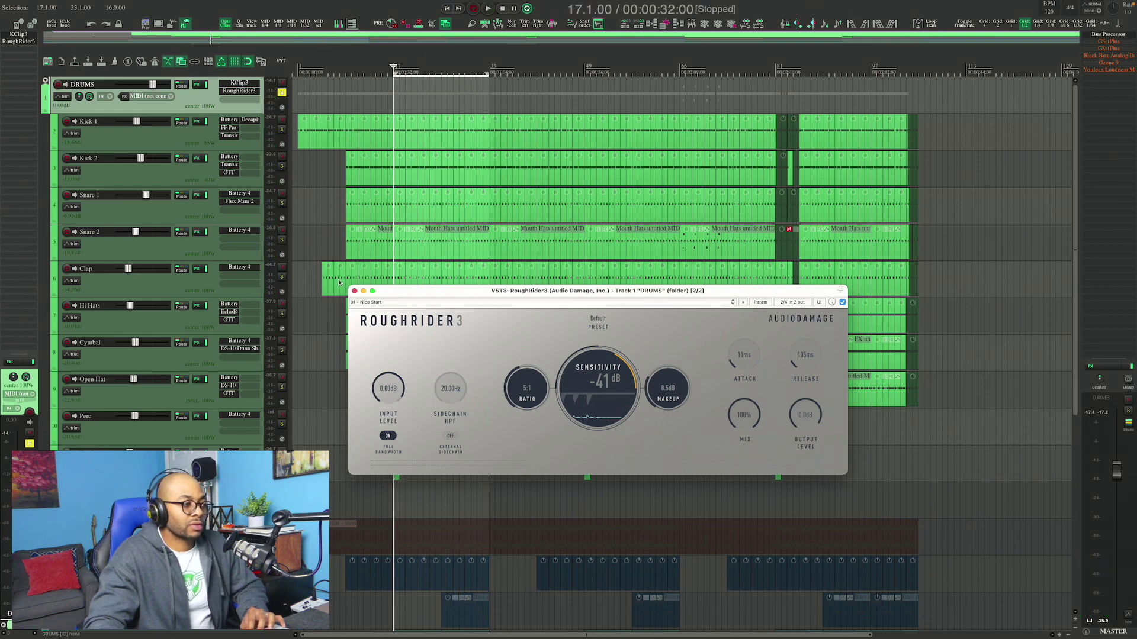
{"action": "left_click", "coordinate": [354, 291]}
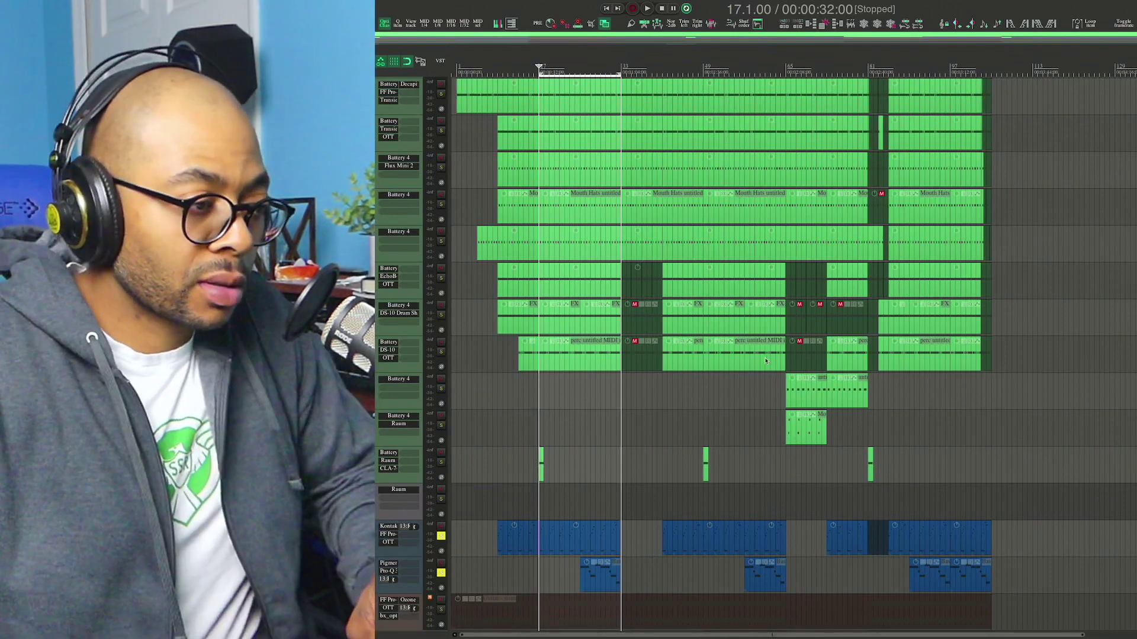
Listen to the looped section with the drums and both bass tracks soloed.
{"action": "key", "text": "space"}
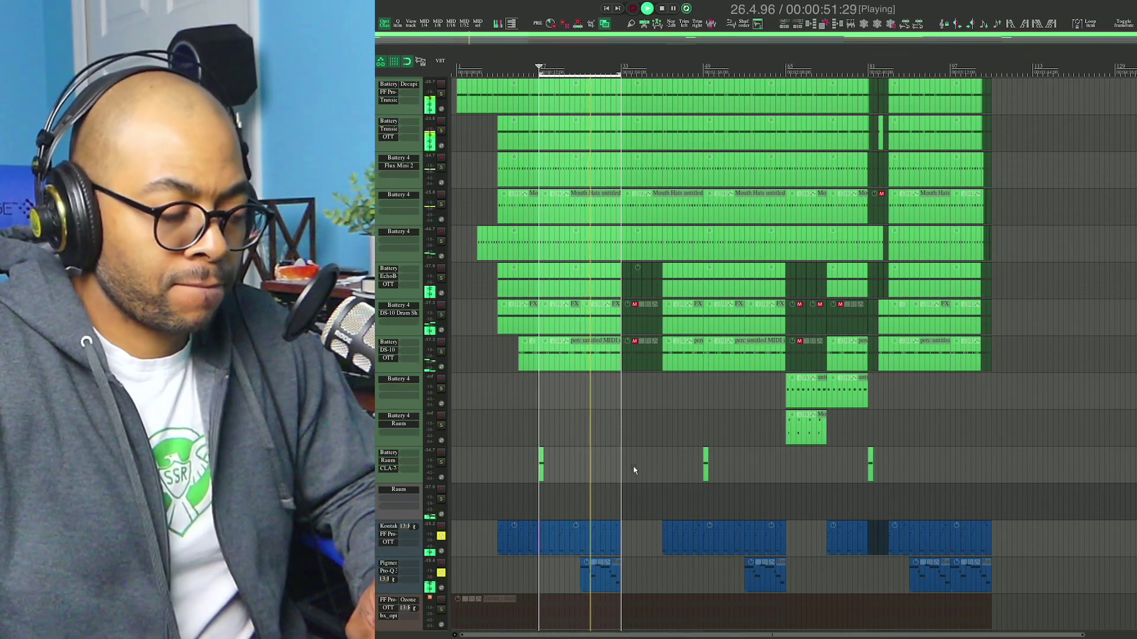
{"action": "scroll", "coordinate": [634, 471], "scroll_direction": "down", "scroll_amount": 1}
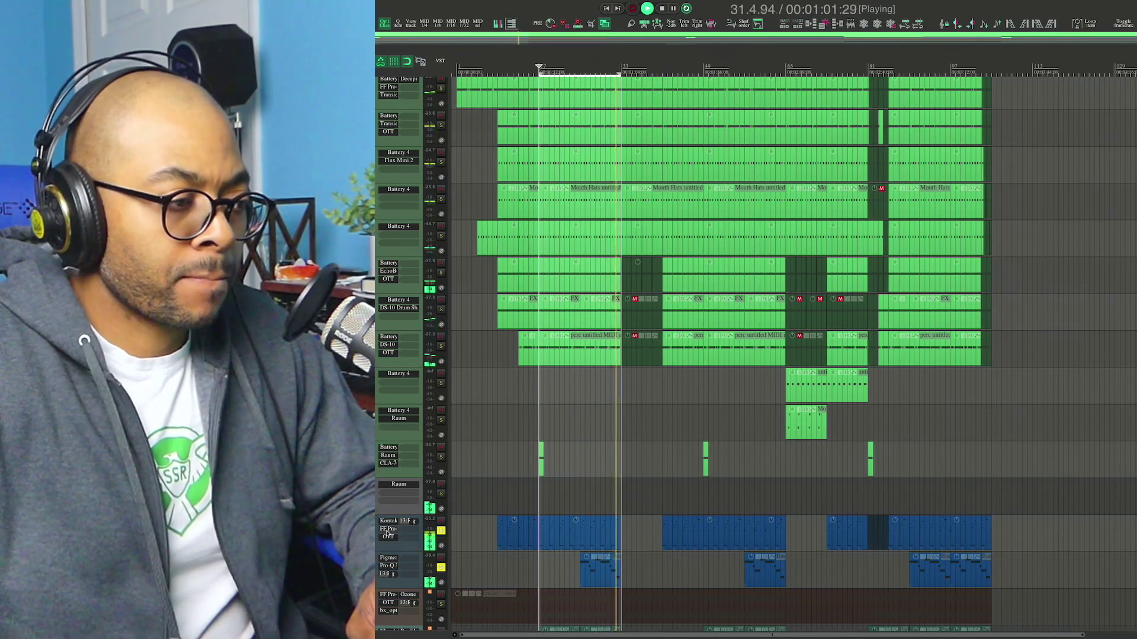
{"action": "key", "text": "space"}
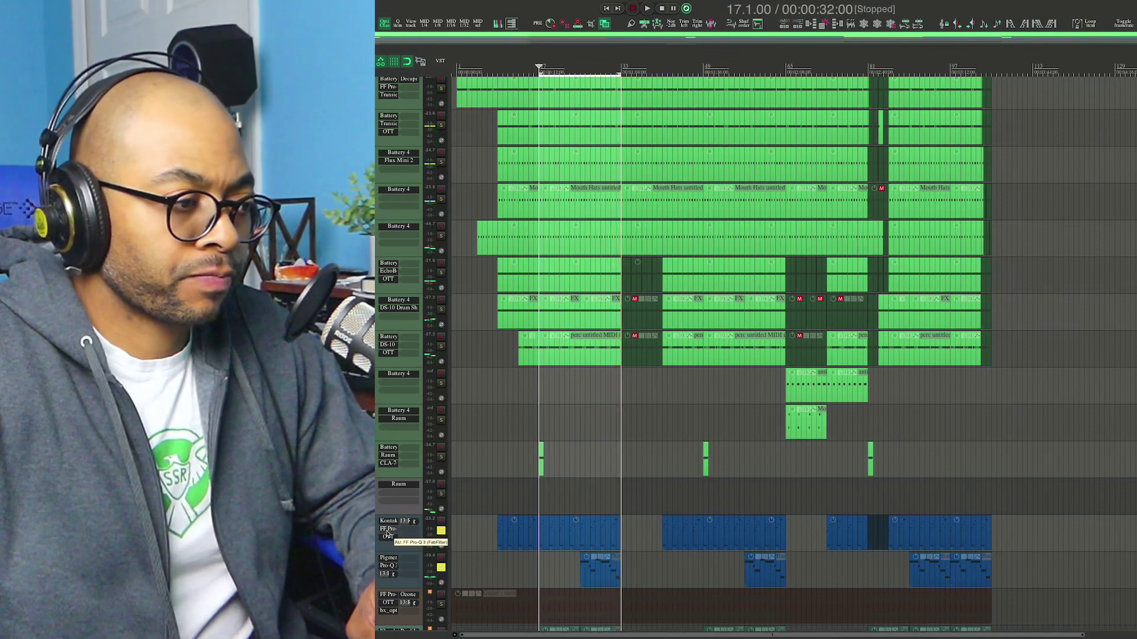
Open FF Pro-Q 3 on the Bass track and listen to the bass through its current EQ curve.
{"action": "left_click", "coordinate": [388, 534]}
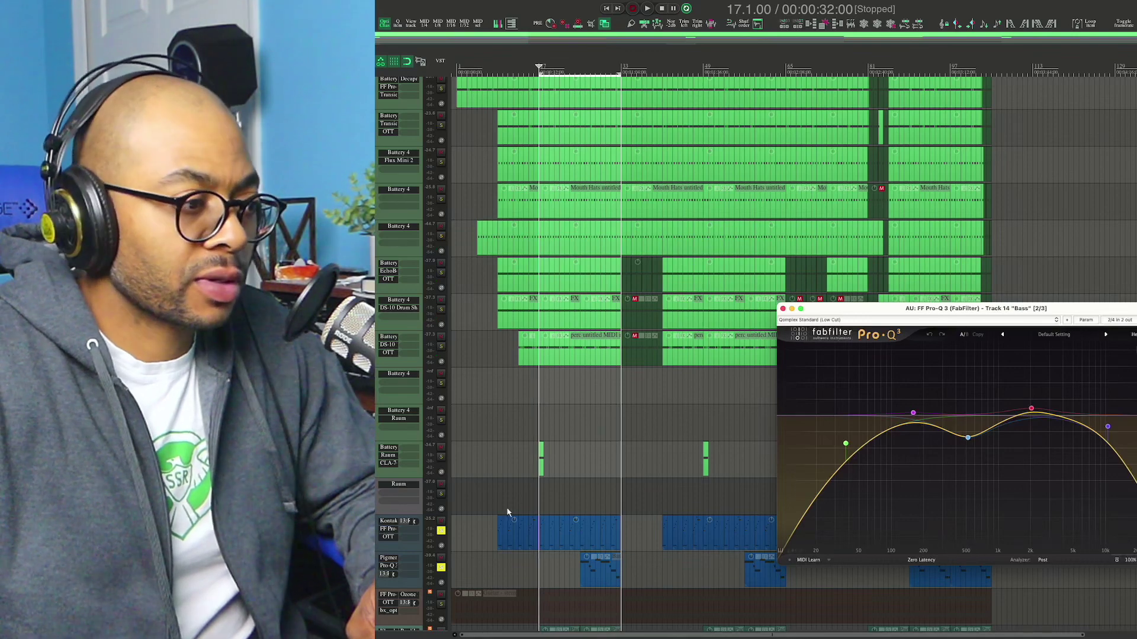
{"action": "key", "text": "space"}
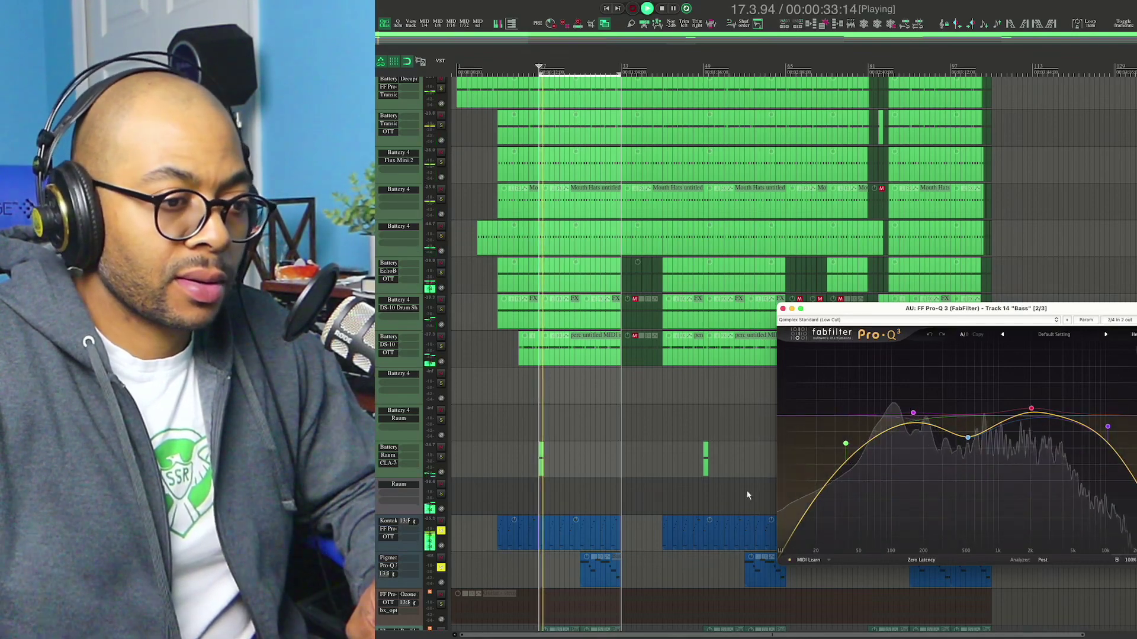
{"action": "left_click_drag", "start_coordinate": [889, 308], "coordinate": [860, 313]}
{"action": "key", "text": "space"}
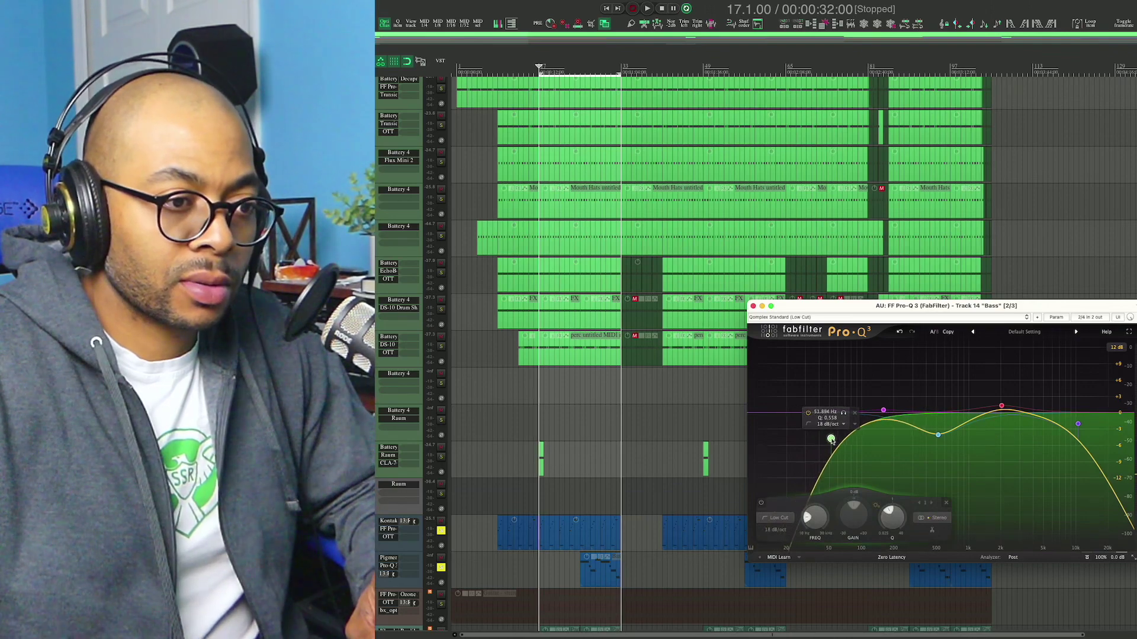
Raise the Bass EQ's low-cut frequency to about 91 Hz during playback, stop playback, and close the Pro-Q 3 window.
{"action": "key", "text": "space"}
{"action": "left_click_drag", "start_coordinate": [841, 440], "coordinate": [854, 440]}
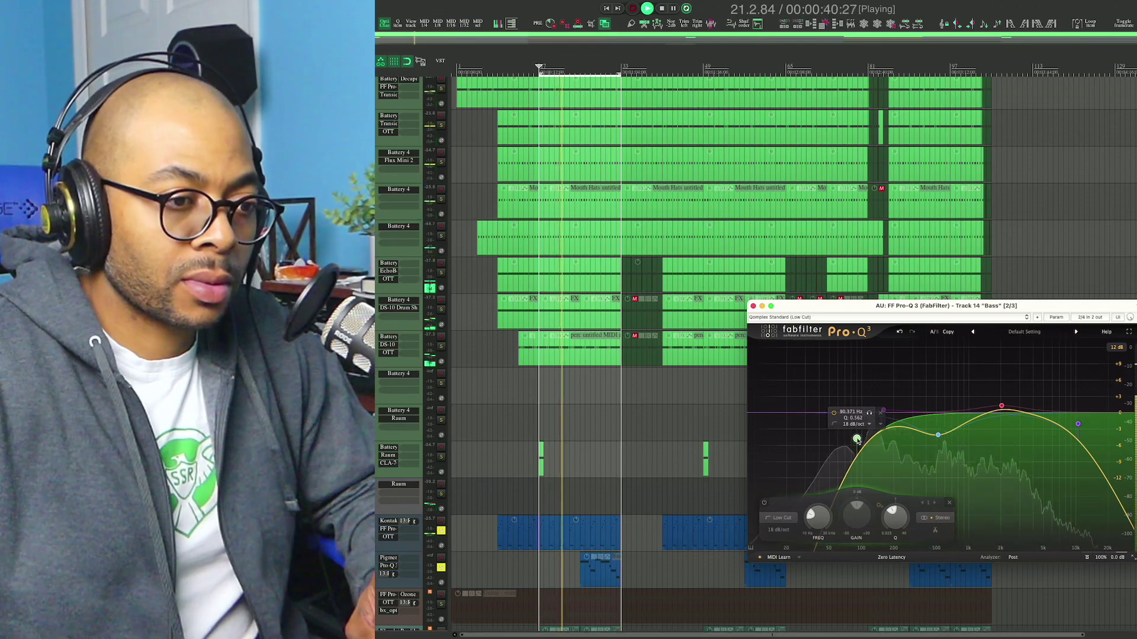
{"action": "key", "text": "space"}
{"action": "key", "text": "space"}
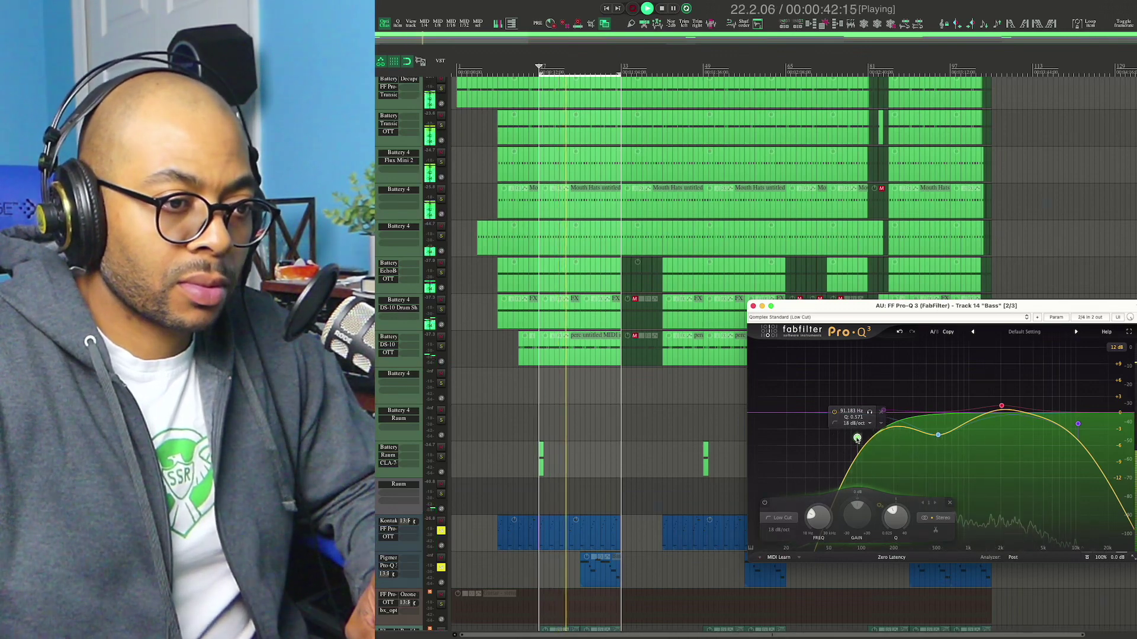
{"action": "left_click_drag", "start_coordinate": [857, 438], "coordinate": [857, 438]}
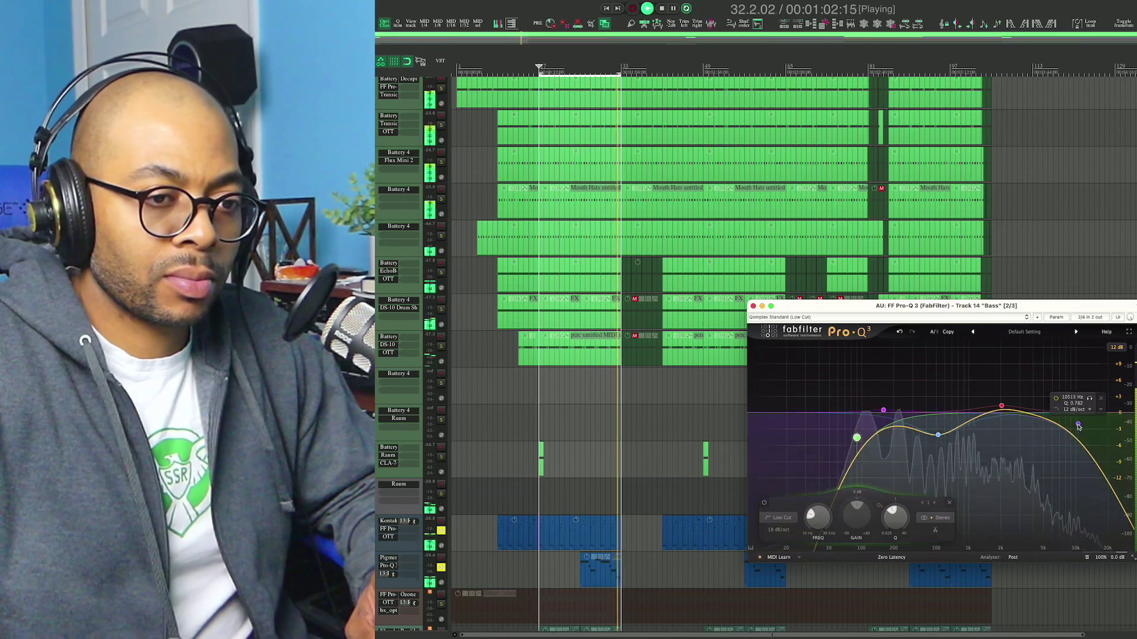
{"action": "key", "text": "space"}
{"action": "left_click", "coordinate": [753, 306]}
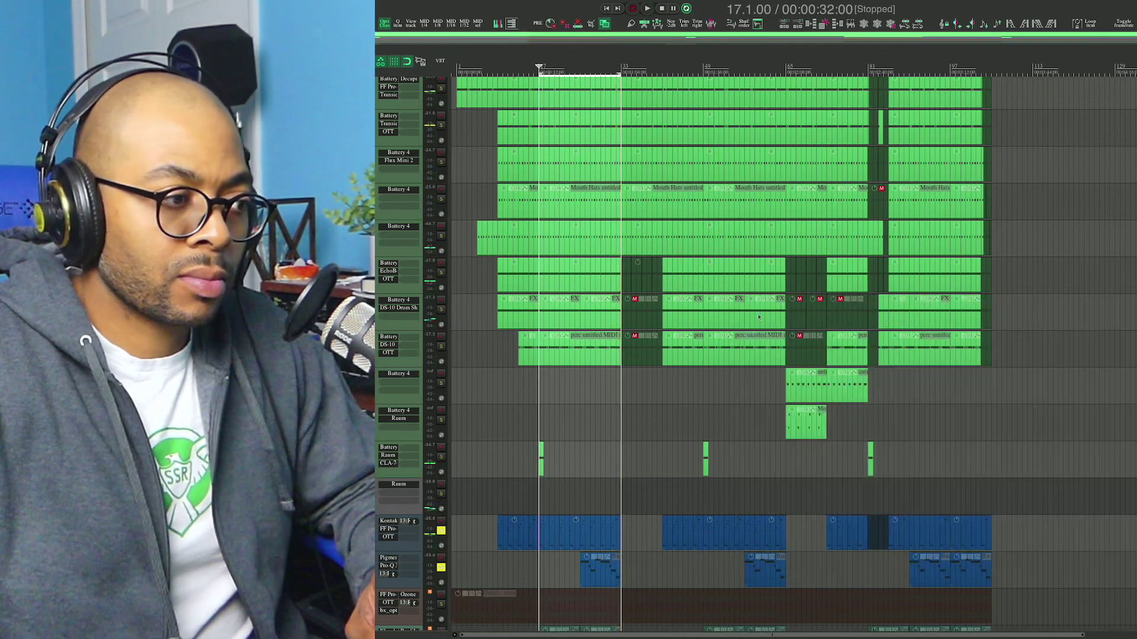
Inspect the OTT compressor settings on the Bass track and close the plugin window.
{"action": "left_click", "coordinate": [389, 538]}
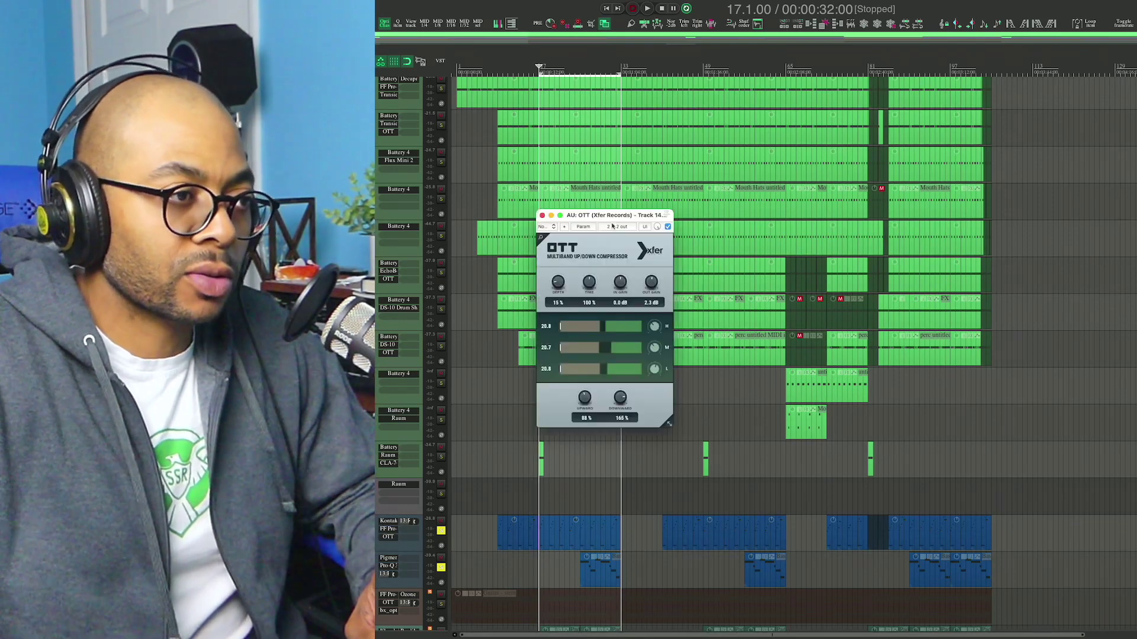
{"action": "left_click_drag", "start_coordinate": [610, 217], "coordinate": [716, 243]}
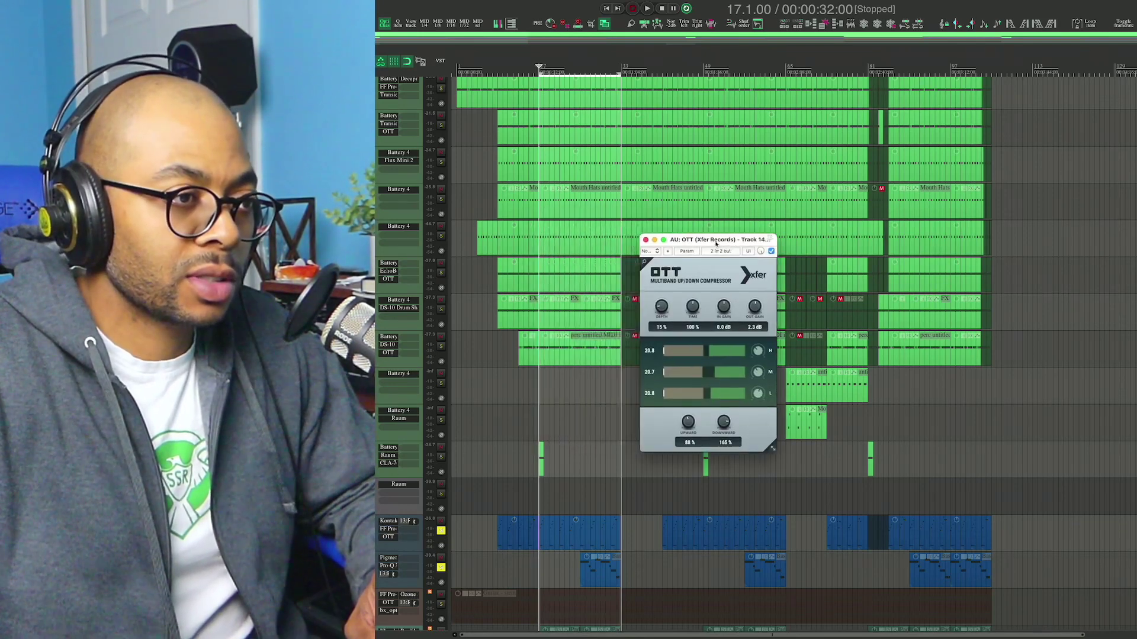
{"action": "left_click", "coordinate": [644, 240]}
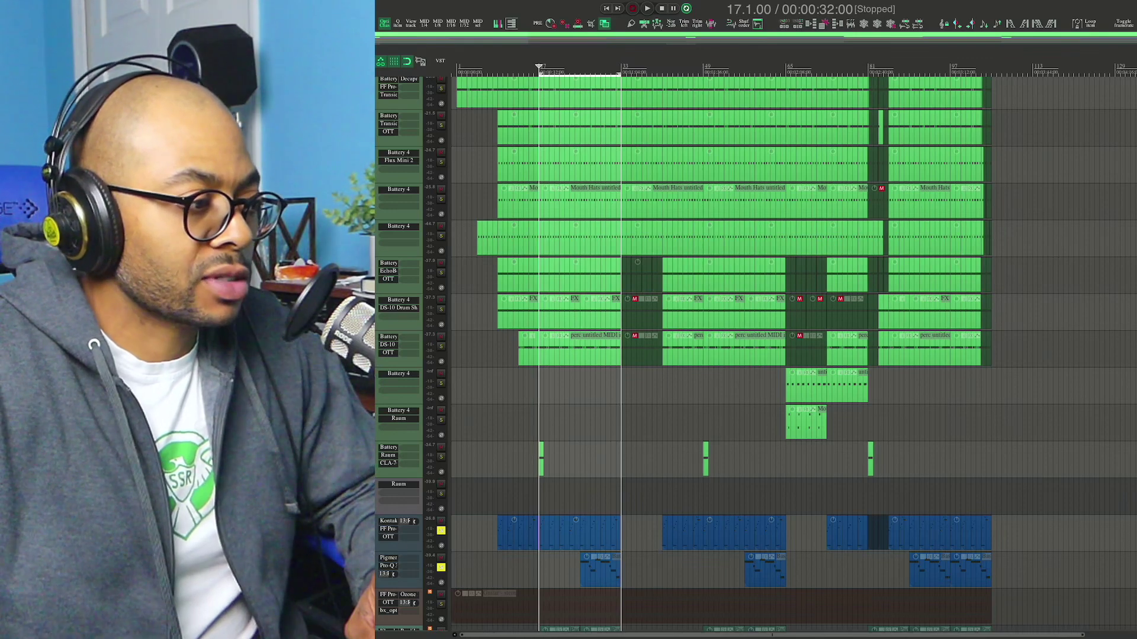
Open Pro-Q 3 on the Sub Bass track, listen to its EQ from bar 25, and close the plugin window.
{"action": "left_click", "coordinate": [388, 567]}
{"action": "mouse_move", "coordinate": [773, 270]}
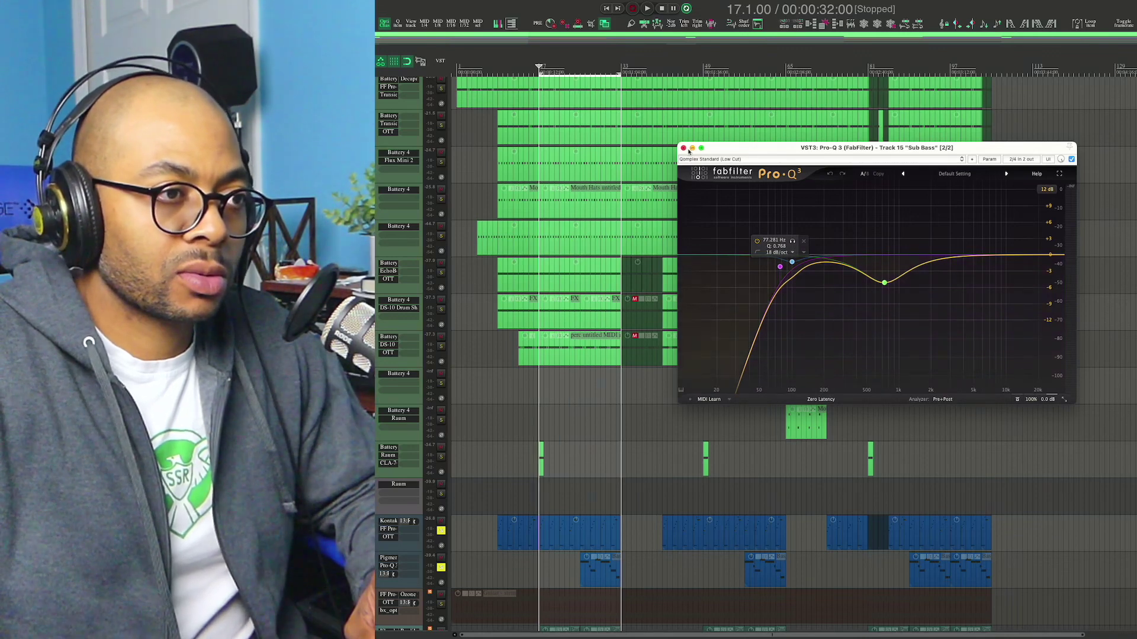
{"action": "key", "text": "space"}
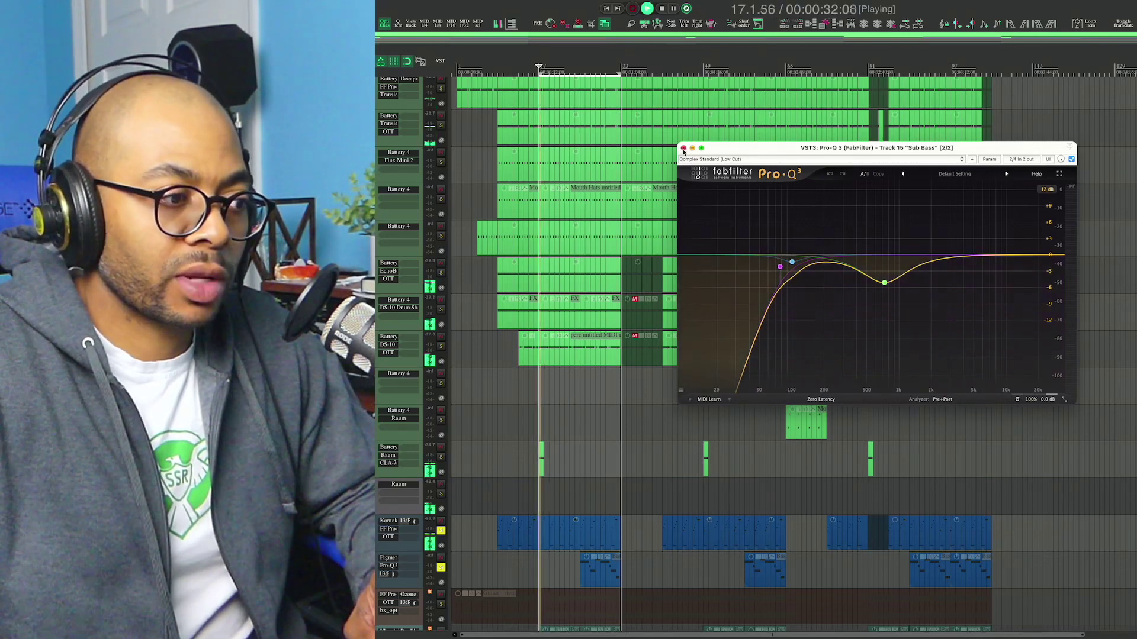
{"action": "left_click", "coordinate": [580, 486]}
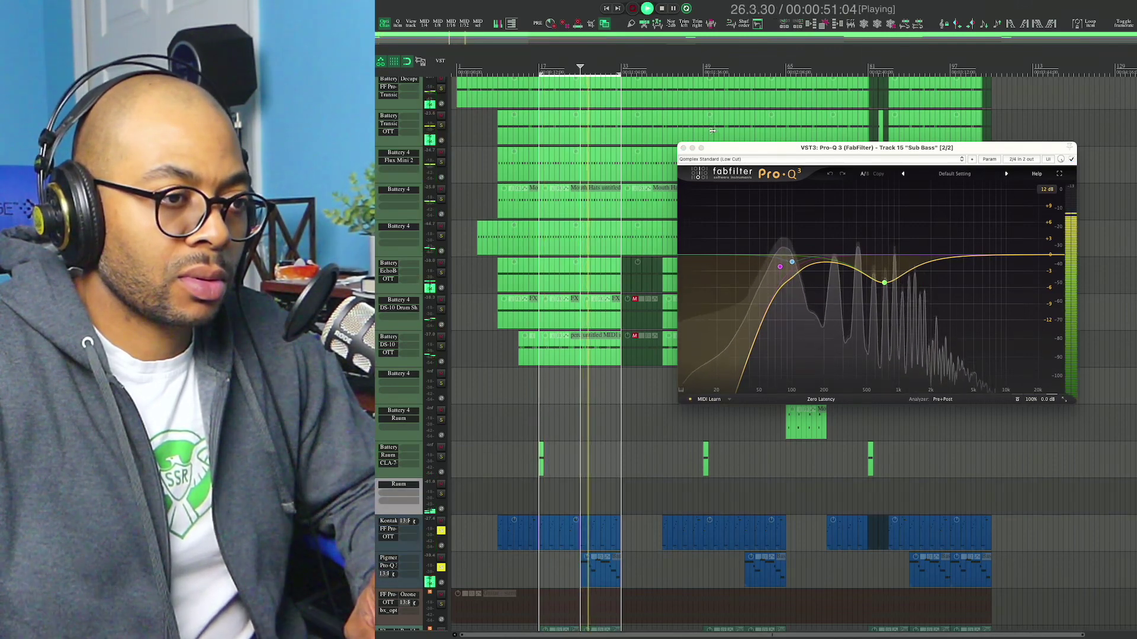
{"action": "key", "text": "space"}
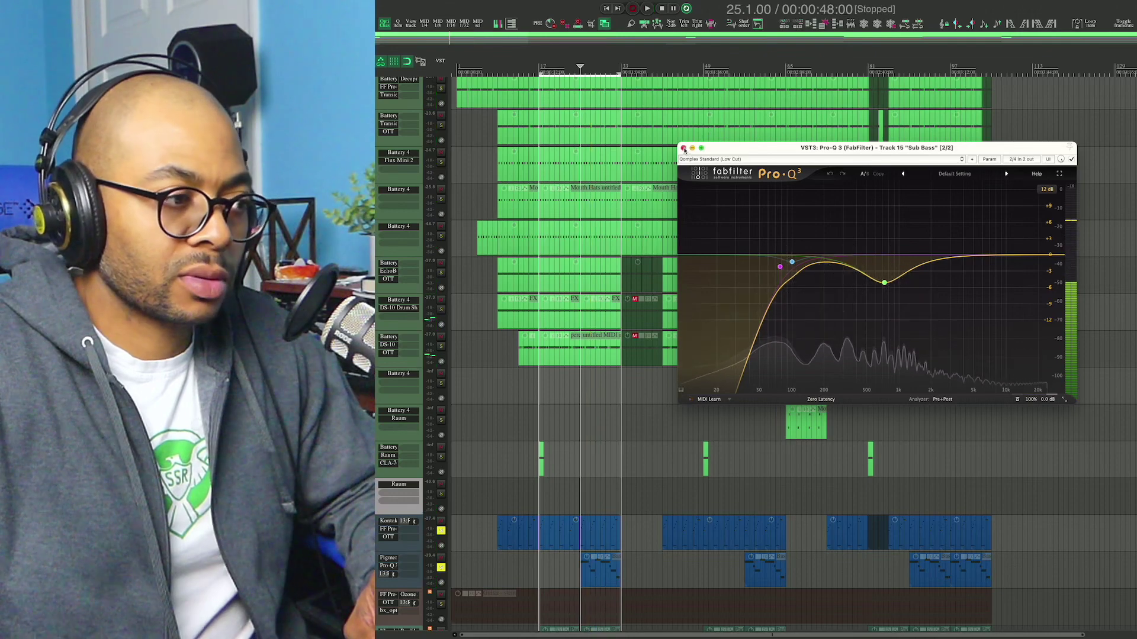
{"action": "left_click", "coordinate": [684, 148]}
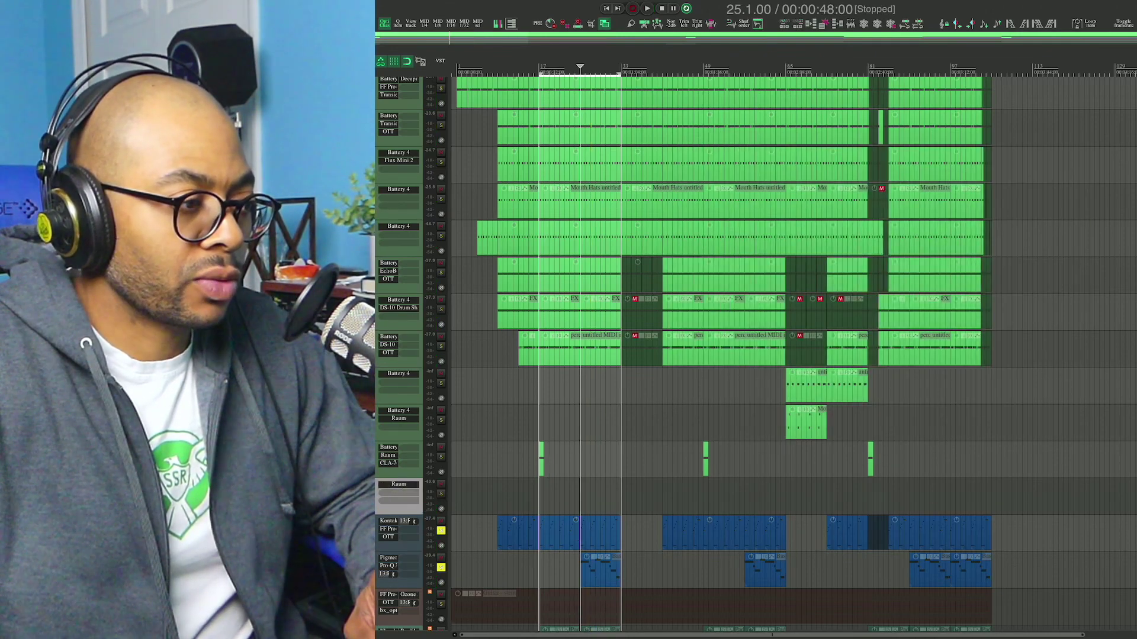
Compare the drums and bass from bar 25 with the Raum reverb track unmuted, muted, and unmuted again.
{"action": "key", "text": "space"}
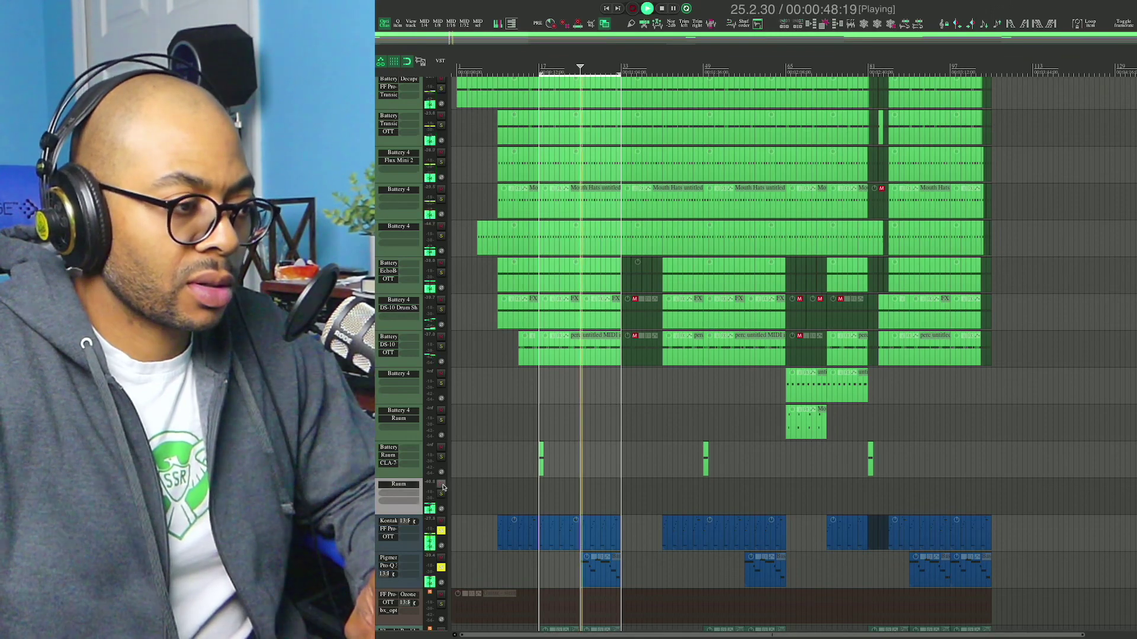
{"action": "key", "text": "space"}
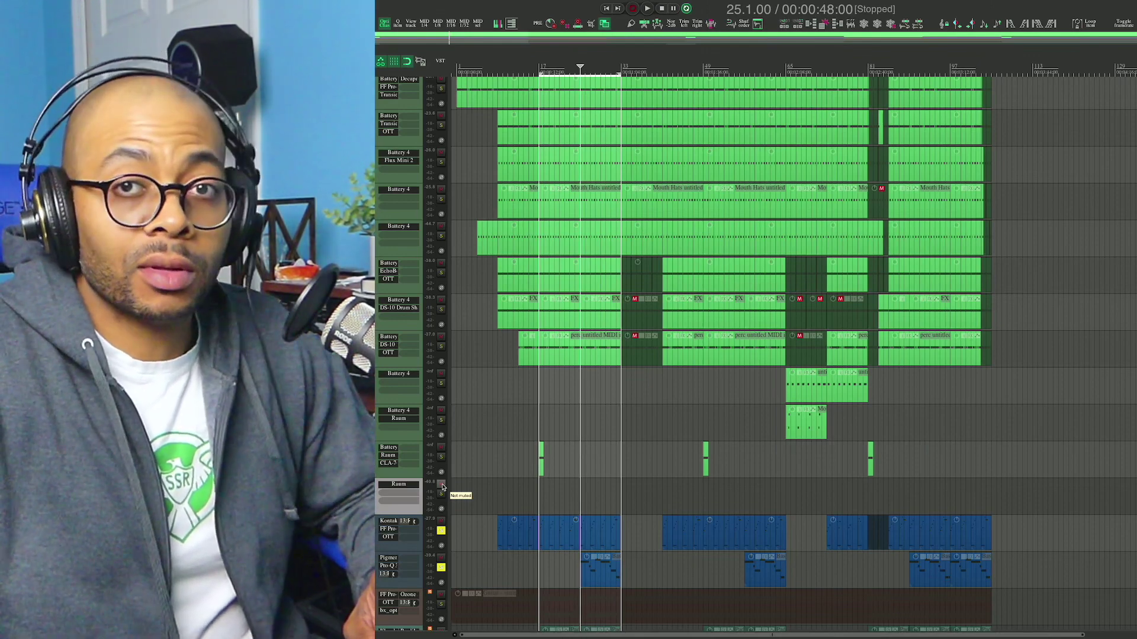
{"action": "left_click", "coordinate": [441, 485]}
{"action": "key", "text": "space"}
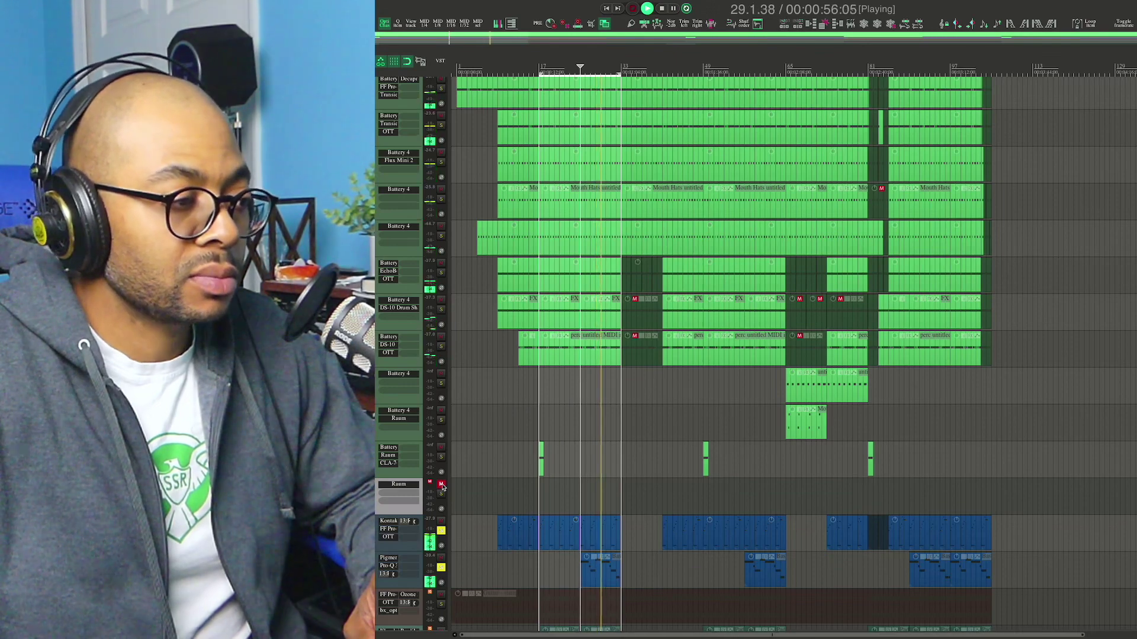
{"action": "key", "text": "space"}
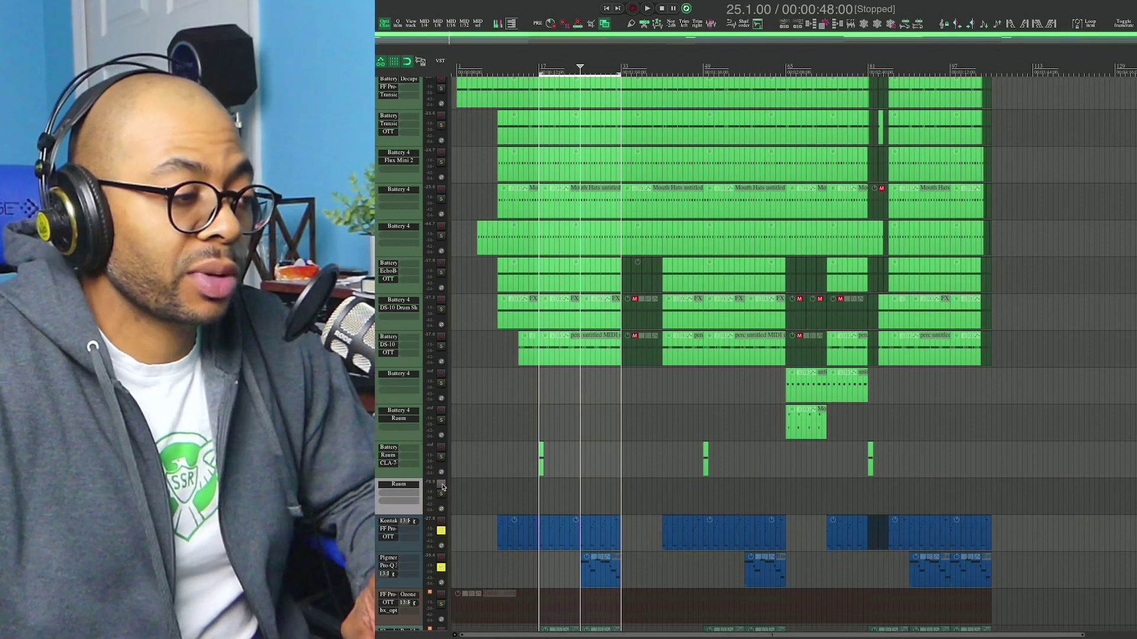
{"action": "key", "text": "space"}
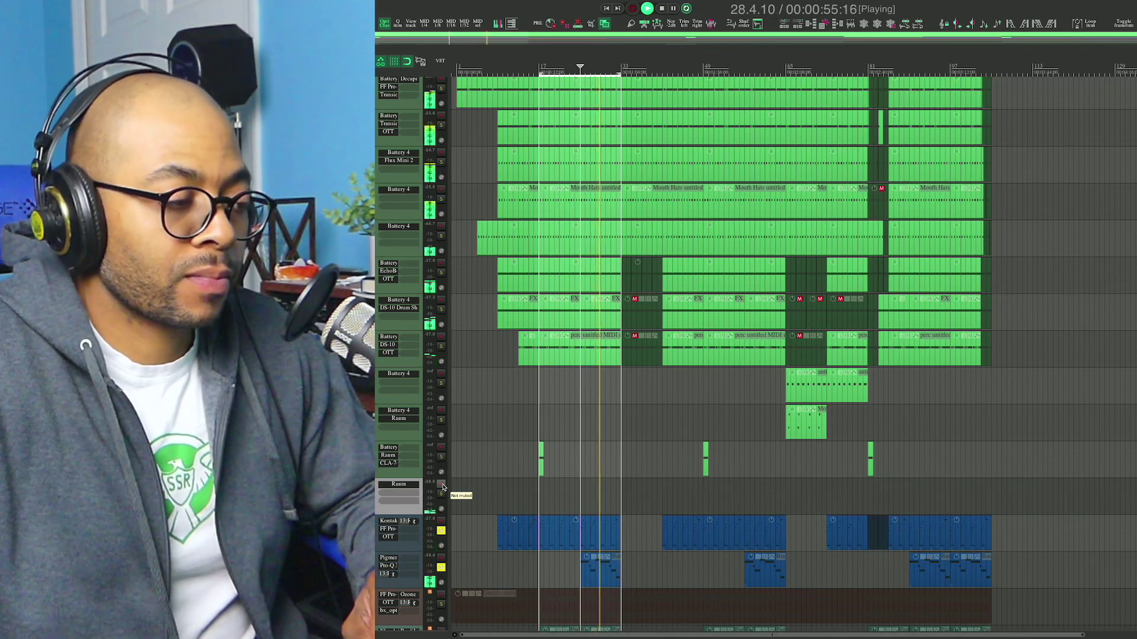
{"action": "key", "text": "space"}
Clear the solos on the drum and bass tracks so the whole arrangement can play.
{"action": "scroll", "coordinate": [443, 490], "scroll_direction": "down", "scroll_amount": 2}
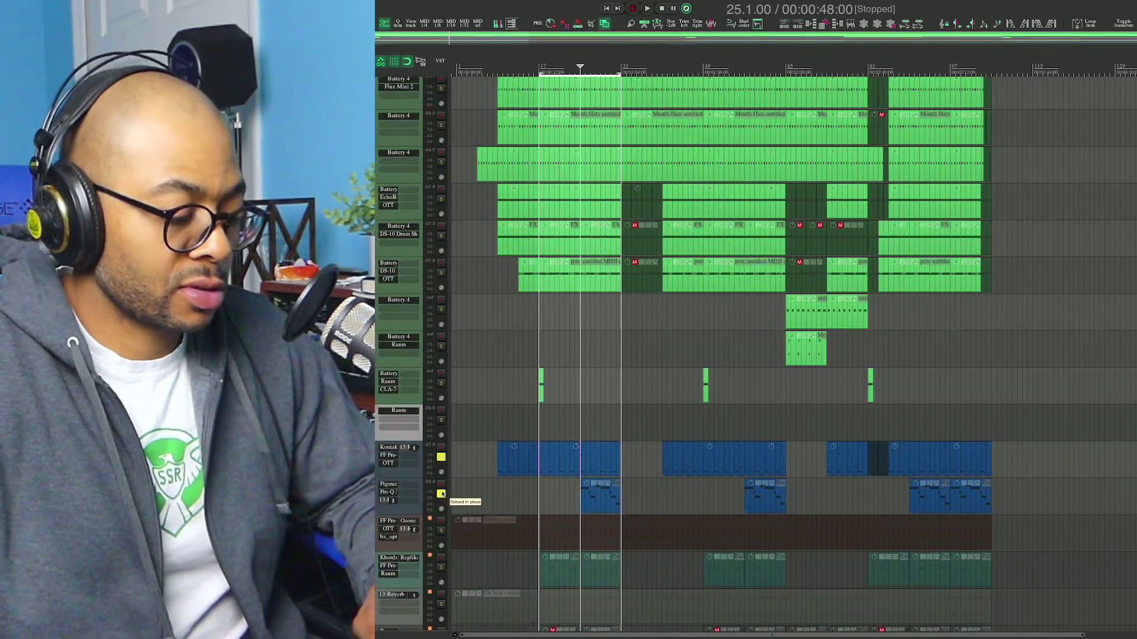
{"action": "scroll", "coordinate": [444, 497], "scroll_direction": "down", "scroll_amount": 4}
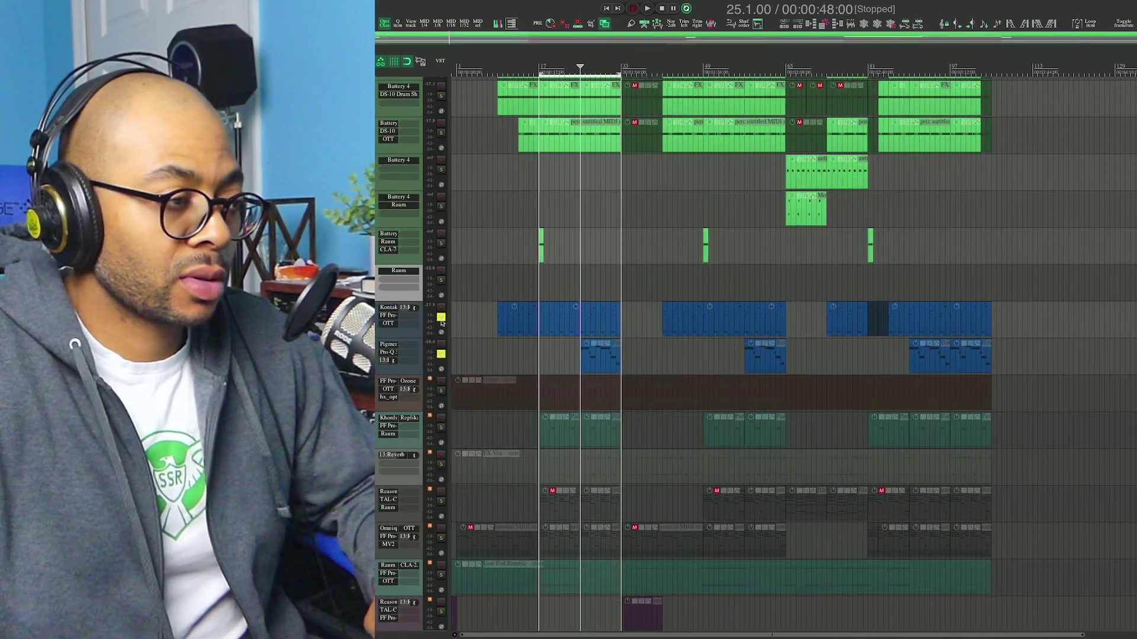
{"action": "left_click", "coordinate": [441, 355]}
Mute the red audio track, the Khords track, and every track below them, leaving only the drums and basses unmuted.
{"action": "scroll", "coordinate": [440, 391], "scroll_direction": "down", "scroll_amount": 2}
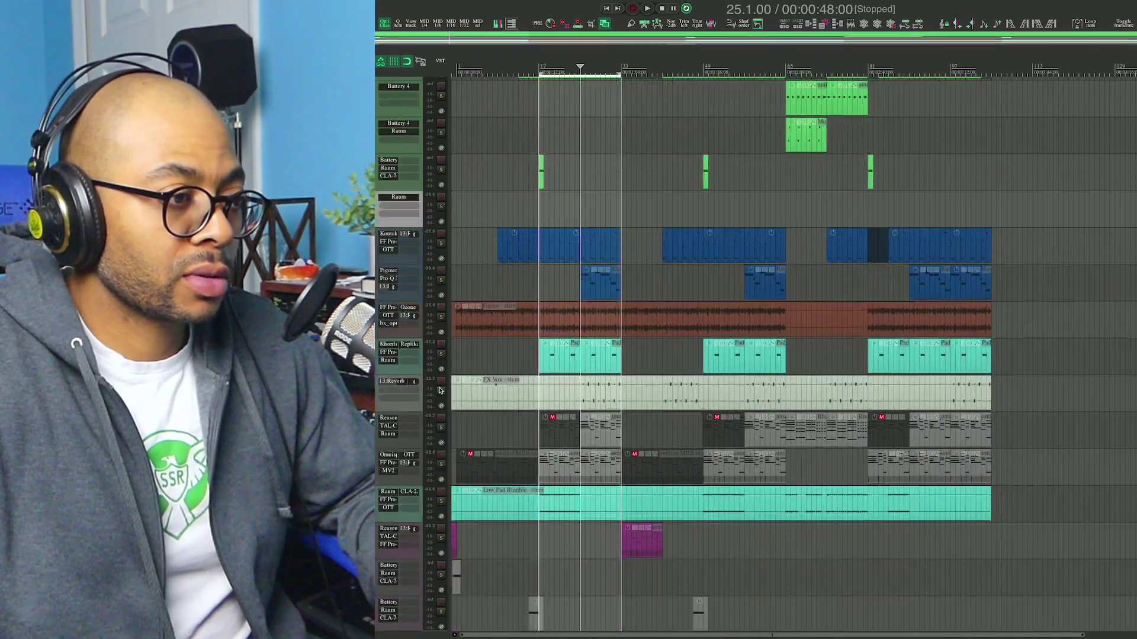
{"action": "left_click", "coordinate": [440, 307]}
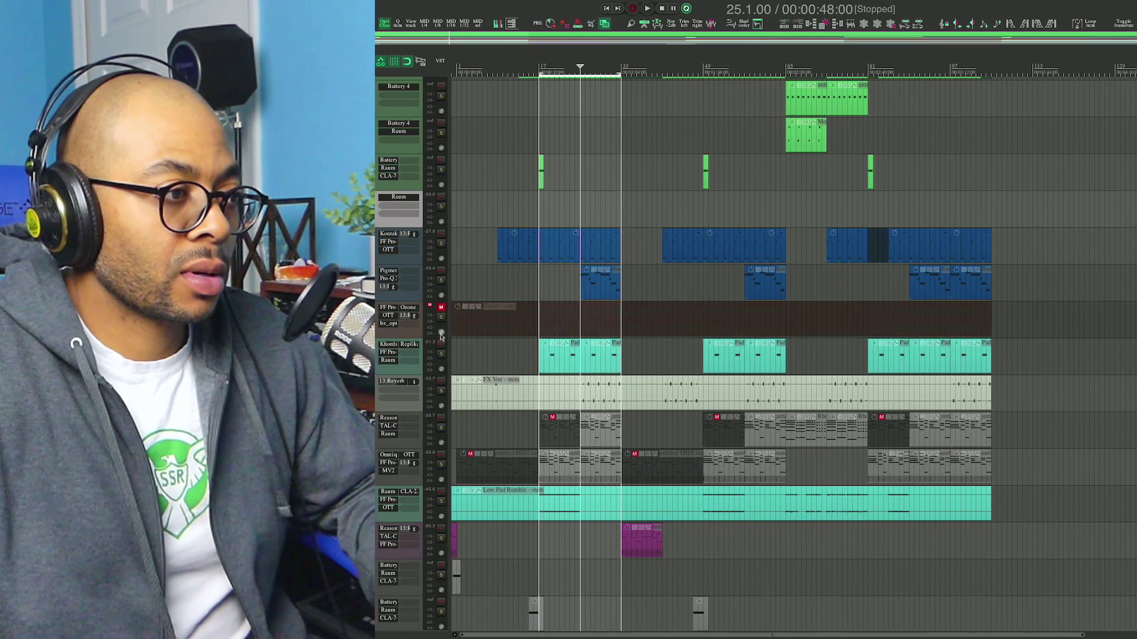
{"action": "left_click", "coordinate": [440, 351]}
{"action": "left_click", "coordinate": [442, 345]}
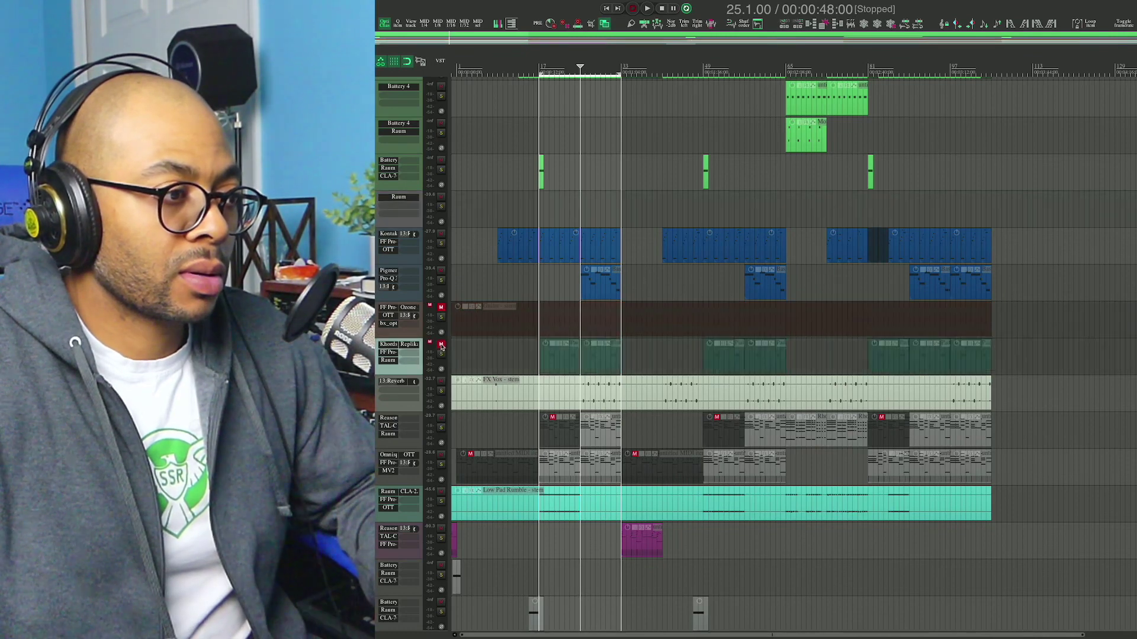
{"action": "scroll", "coordinate": [377, 403], "scroll_direction": "down", "scroll_amount": 1}
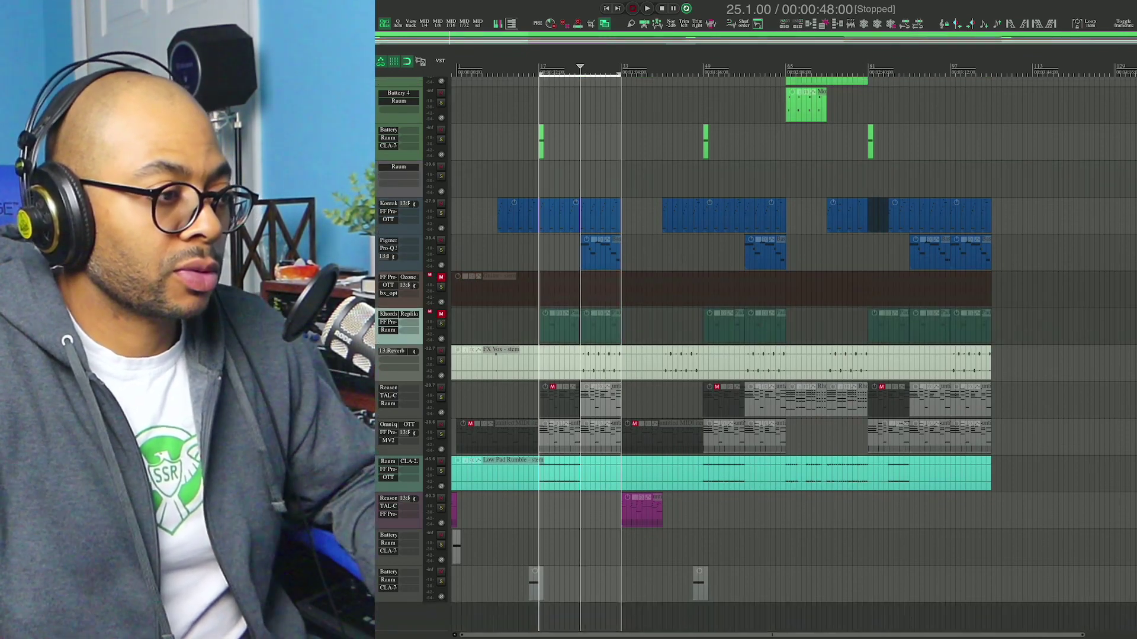
{"action": "left_click", "coordinate": [377, 584], "text": "shift"}
{"action": "left_click", "coordinate": [441, 352]}
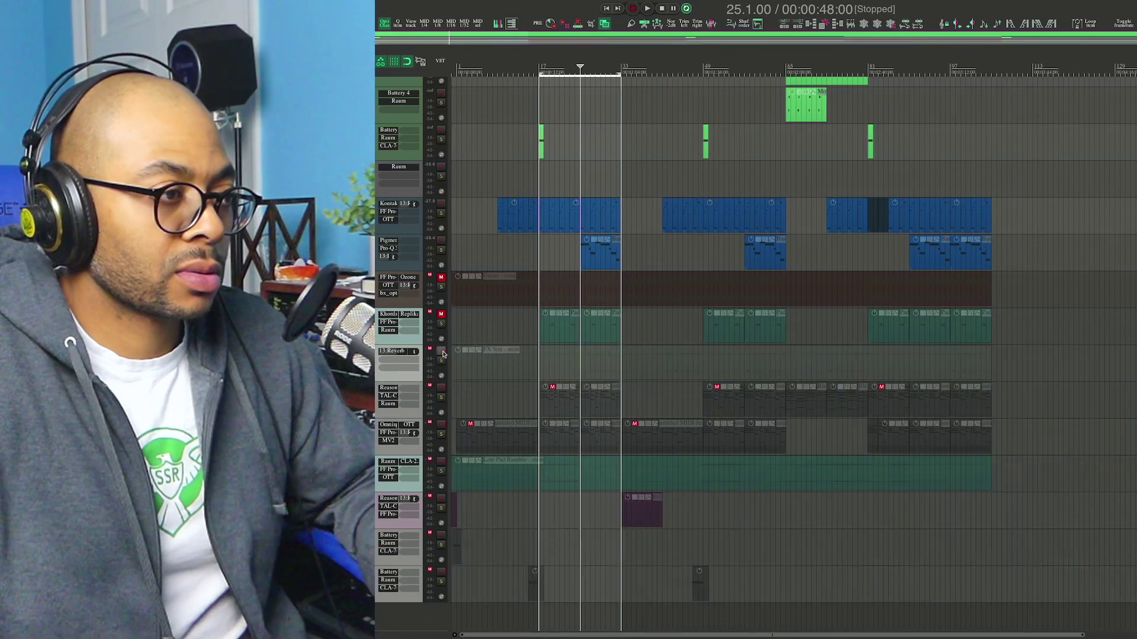
Play the loop from bar 17 with drums and basses, and unmute the red audio track during playback.
{"action": "scroll", "coordinate": [431, 422], "scroll_direction": "up", "scroll_amount": 6}
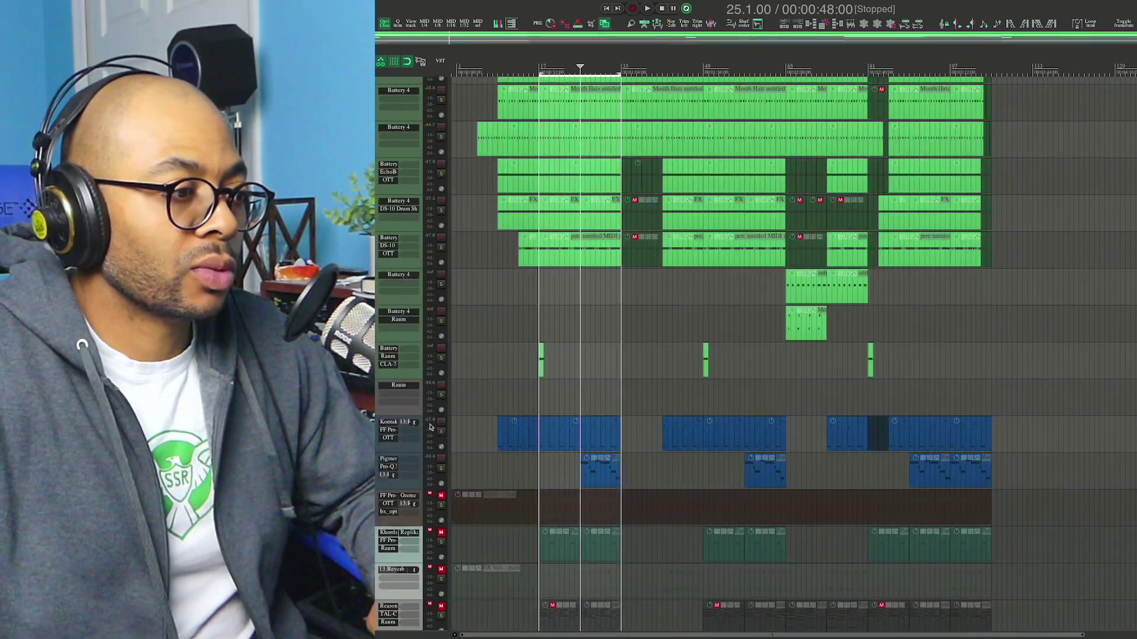
{"action": "scroll", "coordinate": [425, 462], "scroll_direction": "down", "scroll_amount": 1}
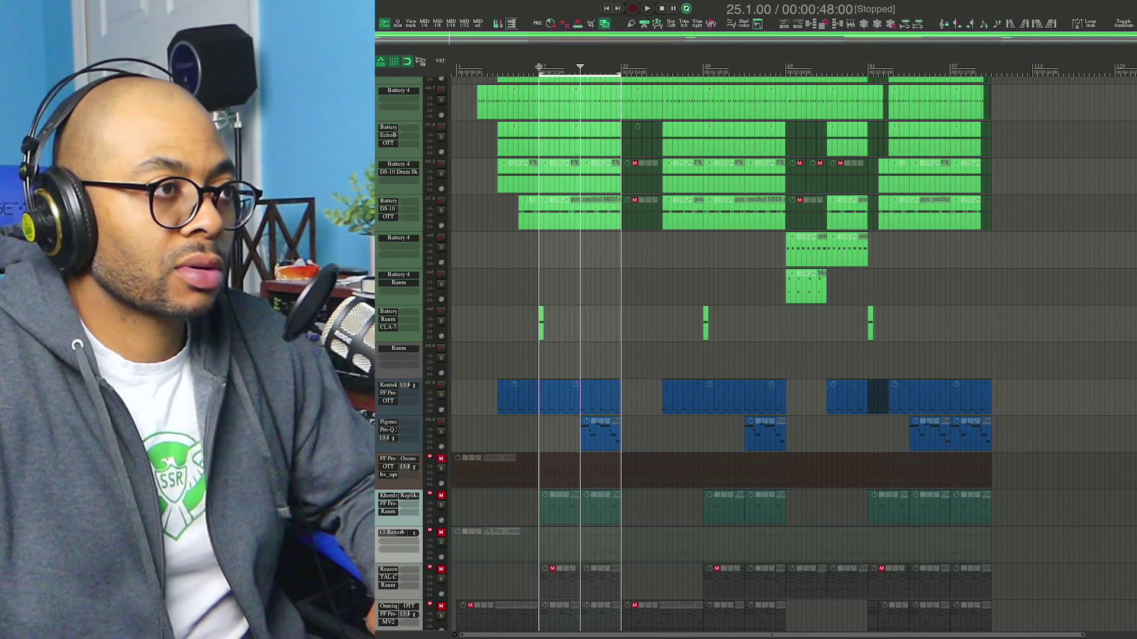
{"action": "key", "text": "space"}
{"action": "left_click", "coordinate": [442, 459]}
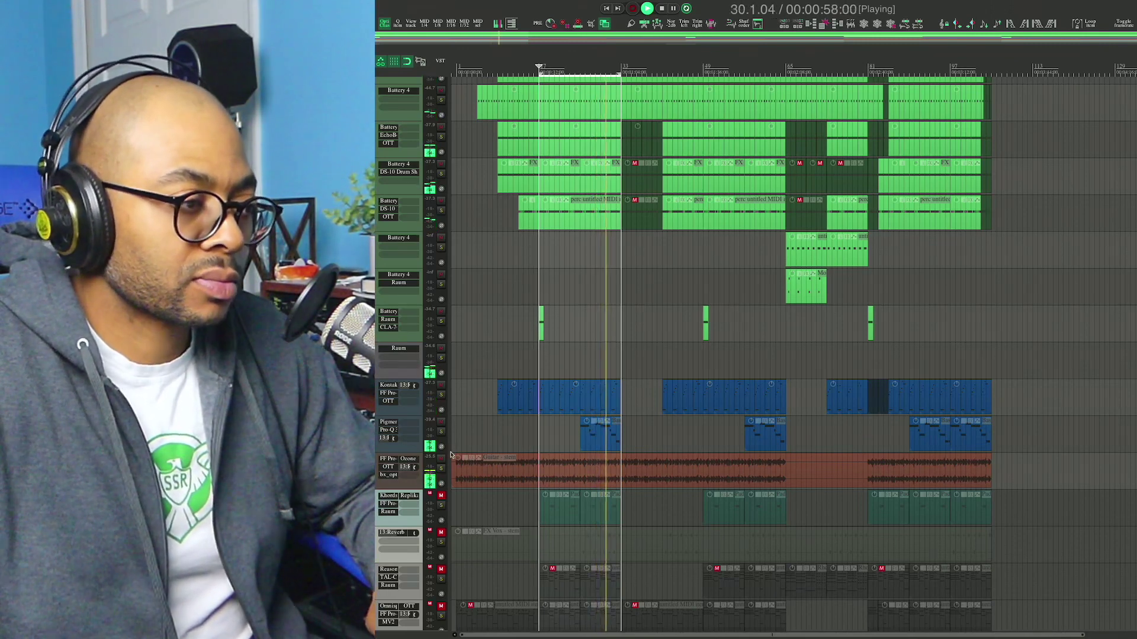
{"action": "key", "text": "space"}
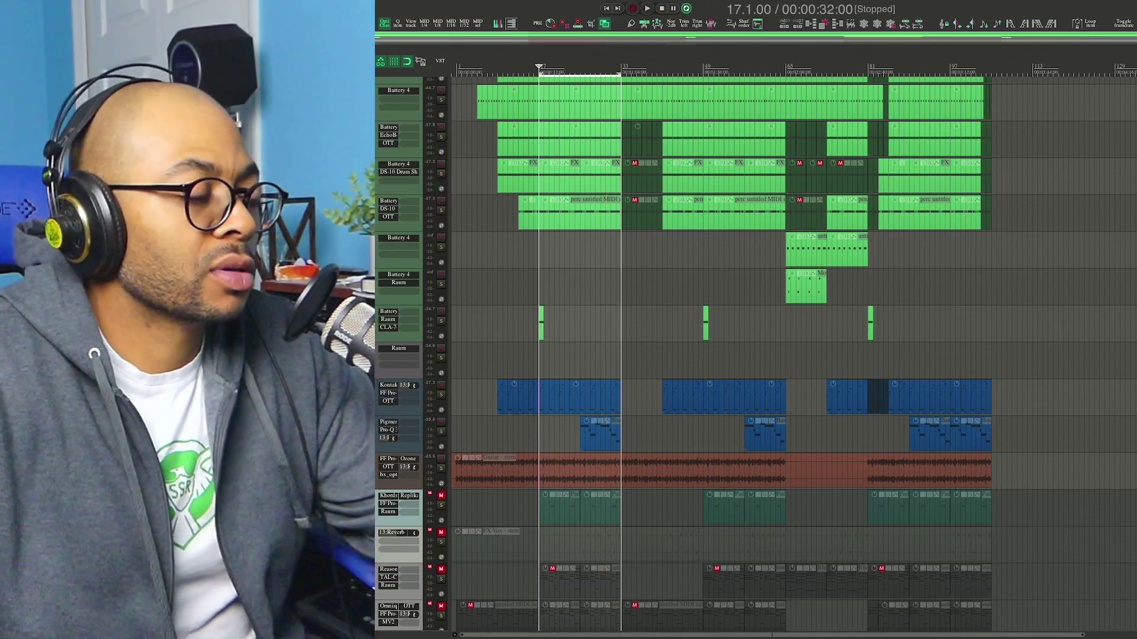
Select the bass, sub bass and guitar tracks in turn, and check the guitar track's send to the Reverb track.
{"action": "left_click", "coordinate": [400, 409]}
{"action": "left_click", "coordinate": [400, 445]}
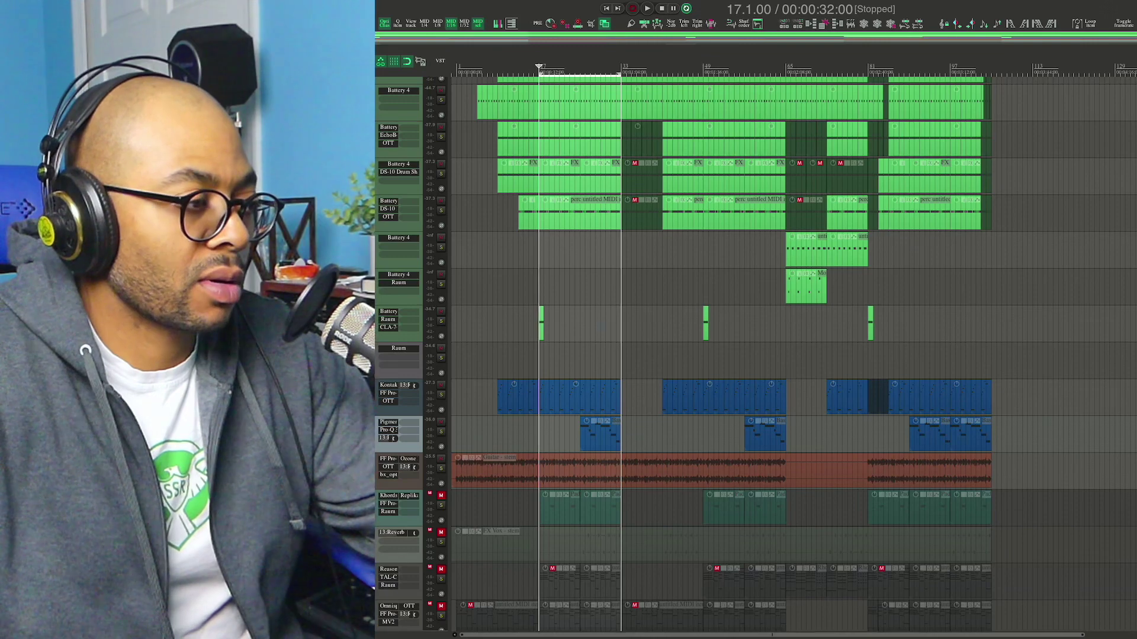
{"action": "left_click", "coordinate": [400, 409]}
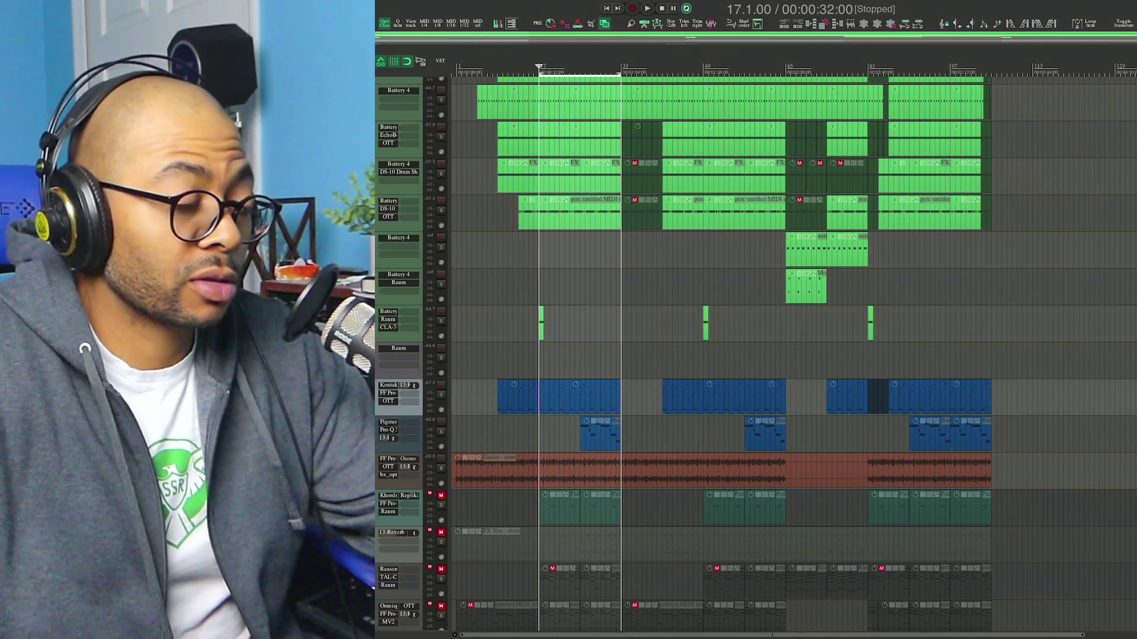
{"action": "left_click", "coordinate": [399, 483]}
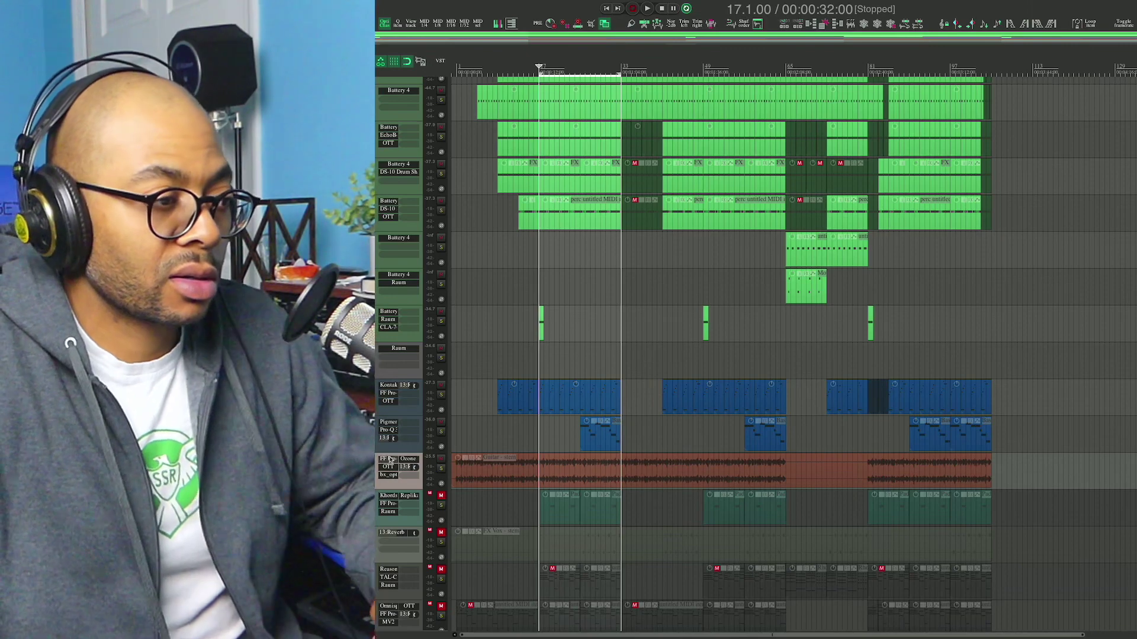
{"action": "scroll", "coordinate": [391, 466], "scroll_direction": "down", "scroll_amount": 2}
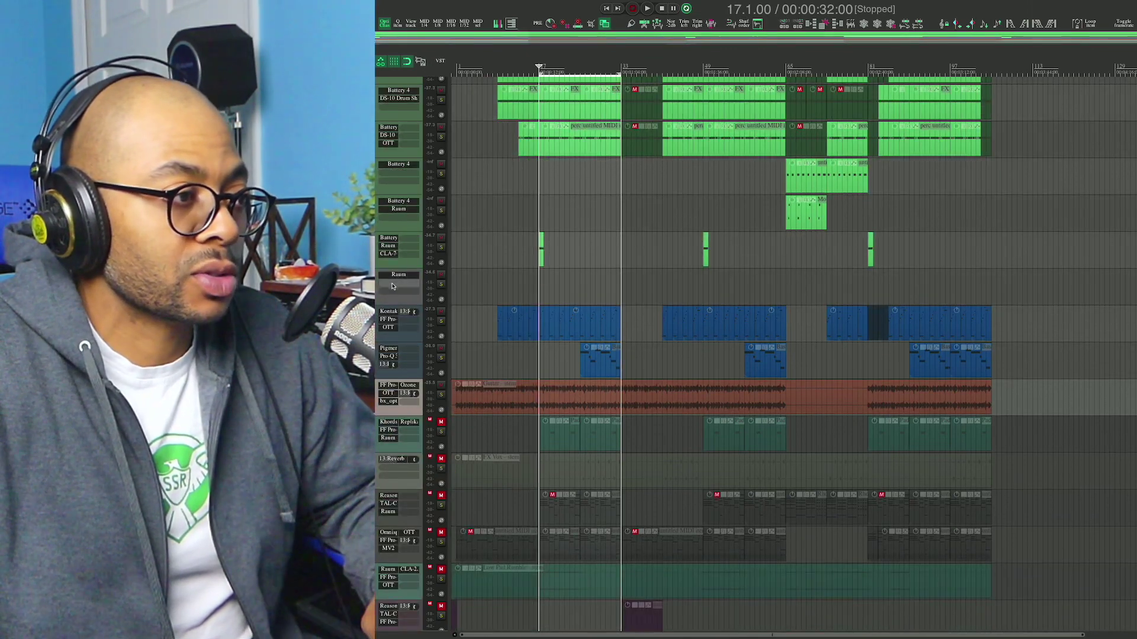
{"action": "left_click", "coordinate": [407, 396]}
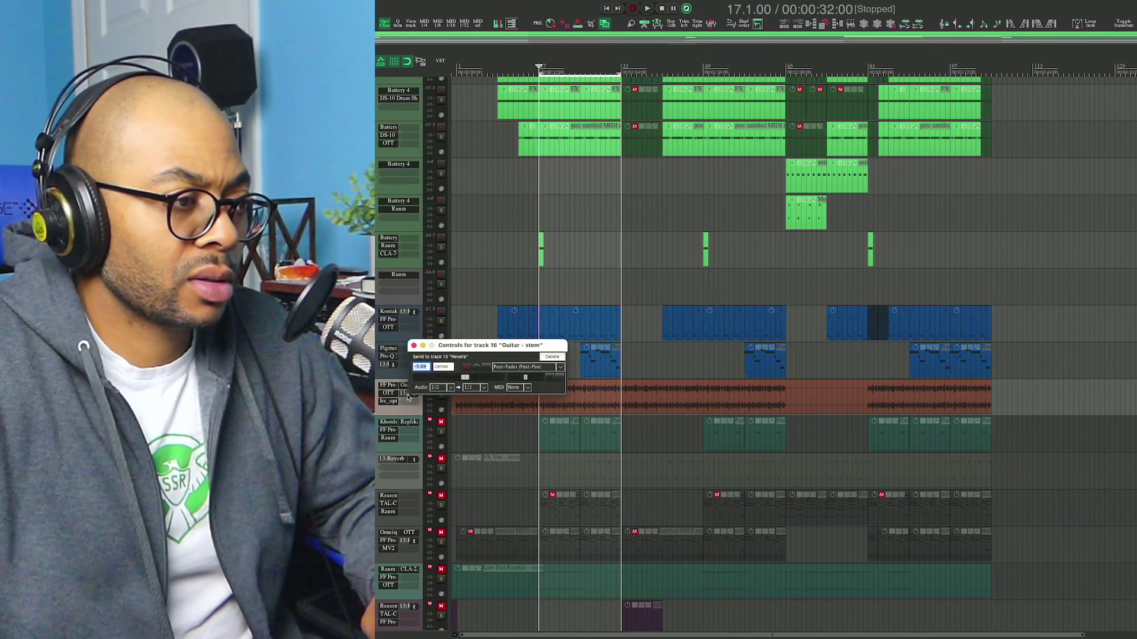
{"action": "left_click", "coordinate": [414, 346]}
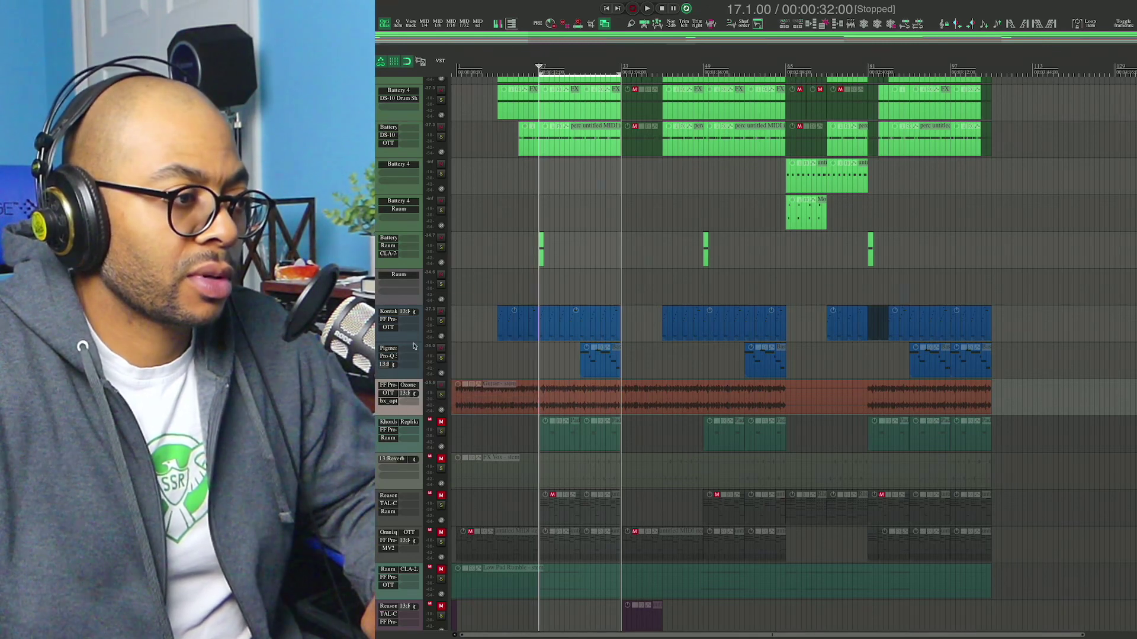
Open the guitar track's Ozone Imager 2 and play the loop from bar 17 to examine its stereo image.
{"action": "left_click", "coordinate": [408, 387]}
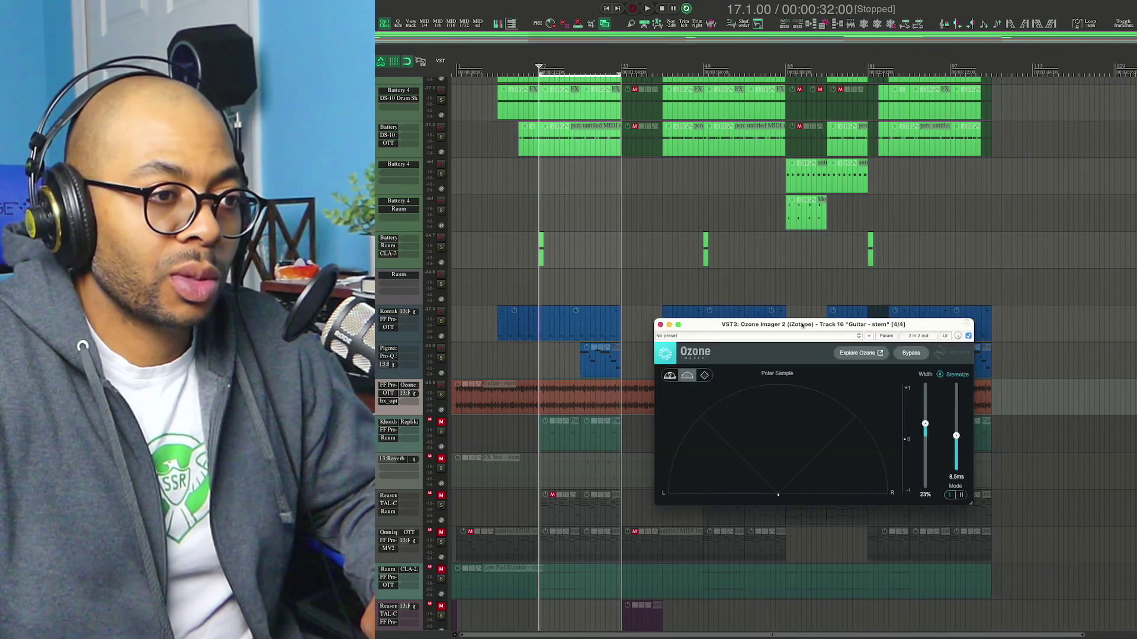
{"action": "left_click_drag", "start_coordinate": [801, 325], "coordinate": [799, 325]}
{"action": "key", "text": "space"}
{"action": "key", "text": "space"}
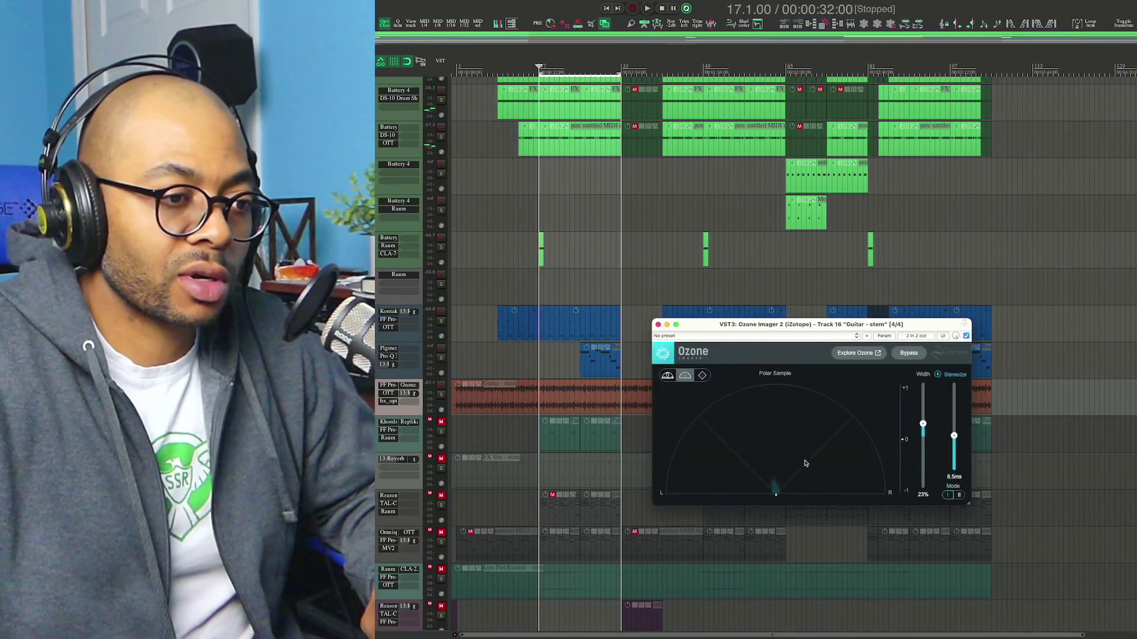
{"action": "key", "text": "space"}
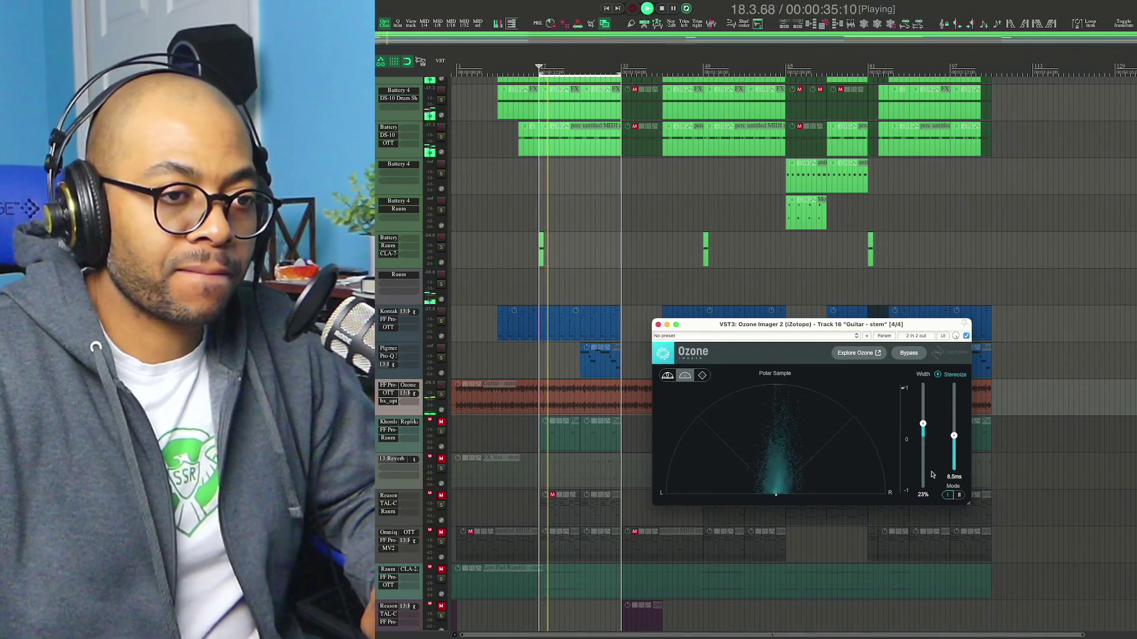
{"action": "left_click_drag", "start_coordinate": [874, 327], "coordinate": [868, 328]}
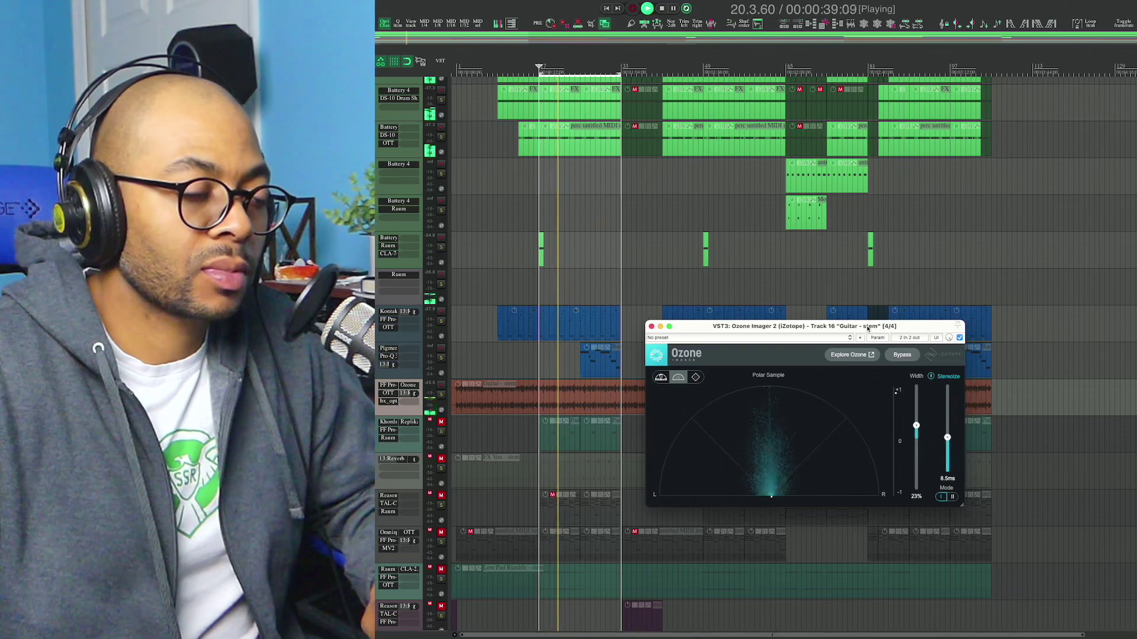
{"action": "key", "text": "space"}
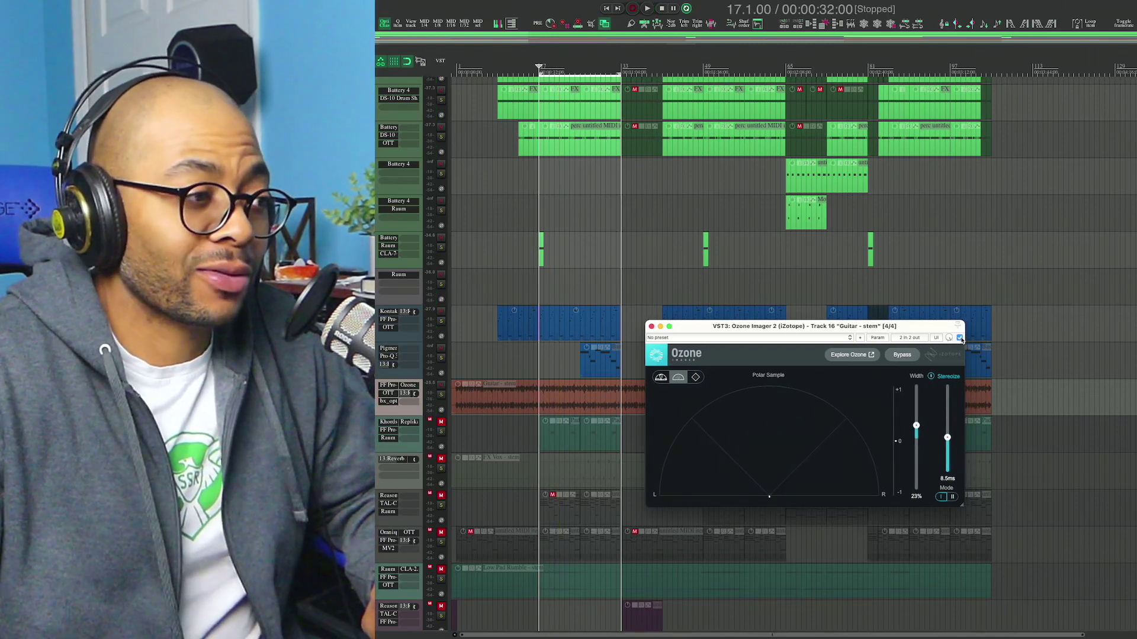
Compare the guitar in the loop with Ozone Imager bypassed and enabled twice, ending with it enabled, and close the plugin.
{"action": "key", "text": "space"}
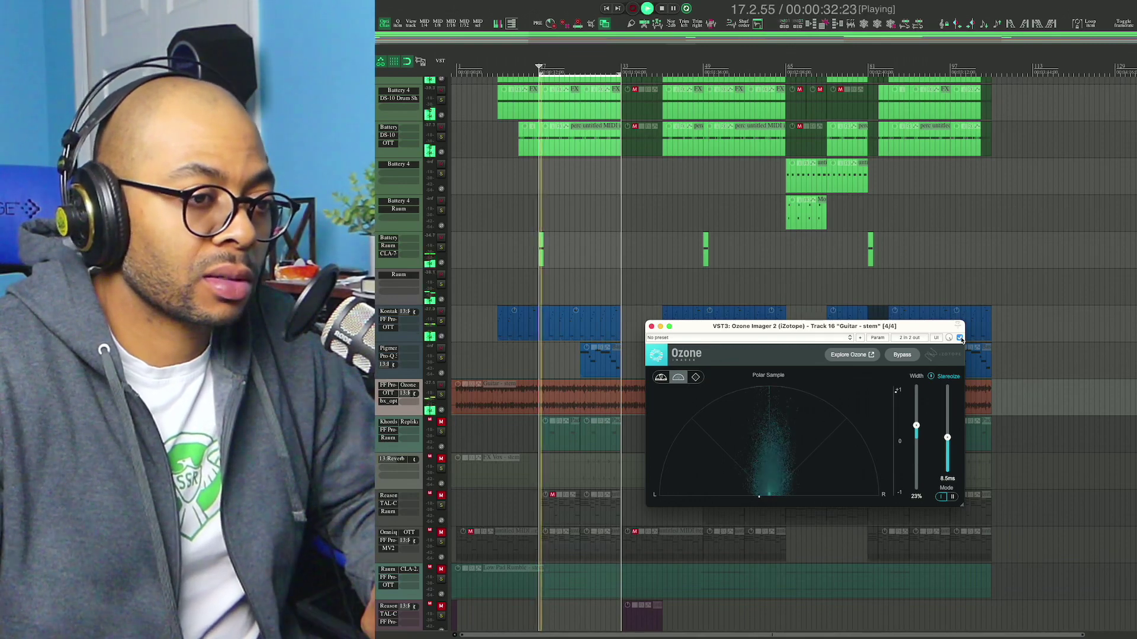
{"action": "left_click", "coordinate": [411, 389], "text": "super"}
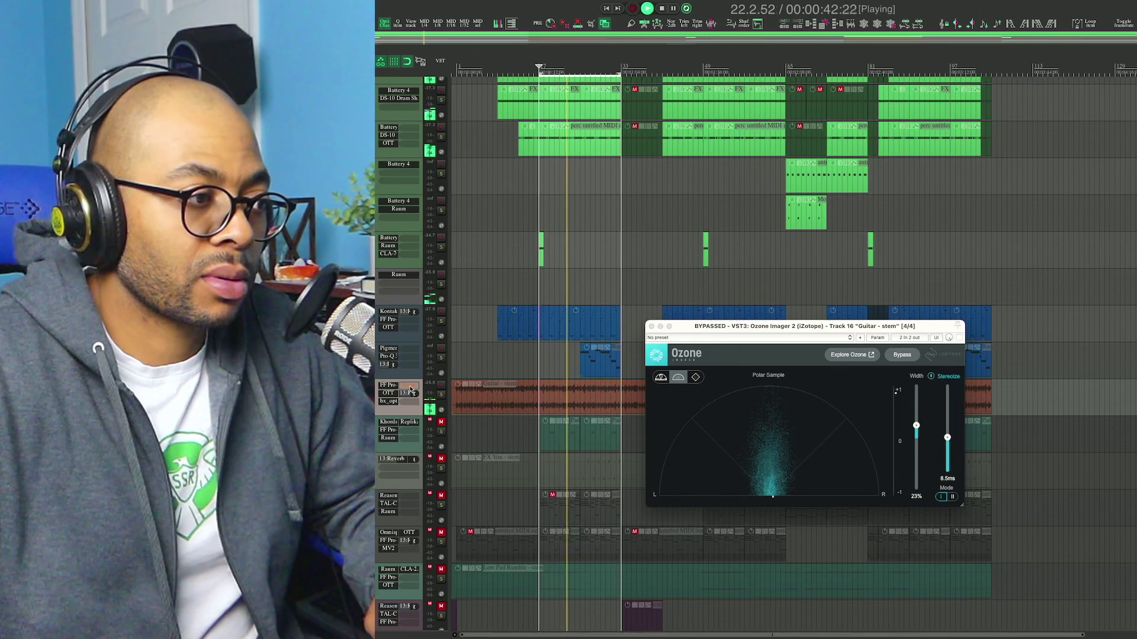
{"action": "left_click", "coordinate": [411, 389], "text": "super"}
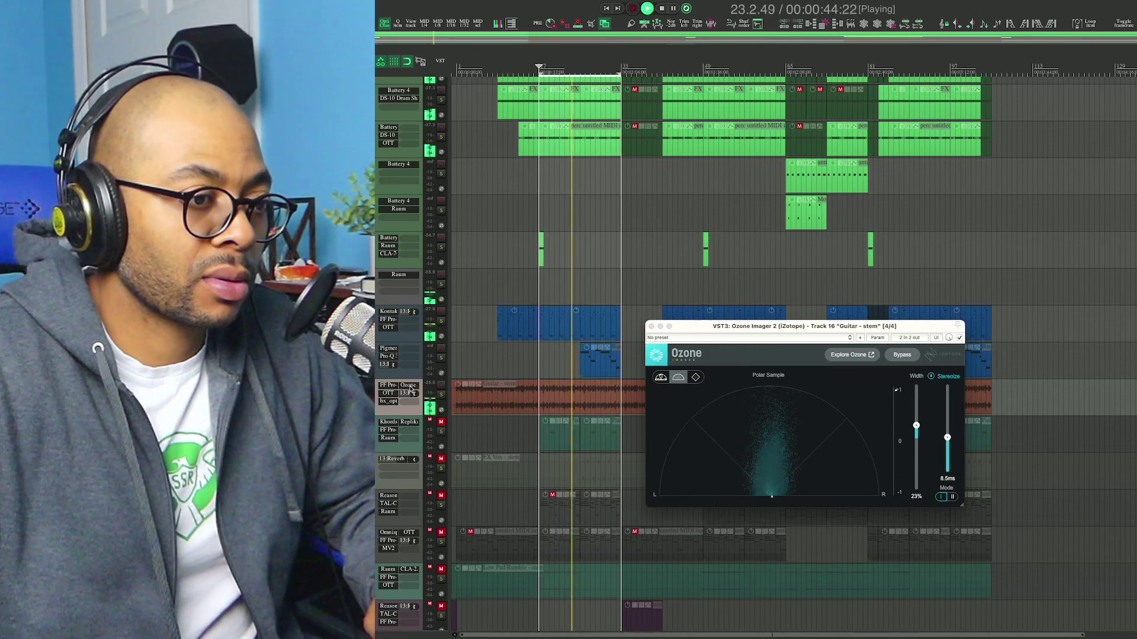
{"action": "left_click", "coordinate": [411, 389], "text": "super"}
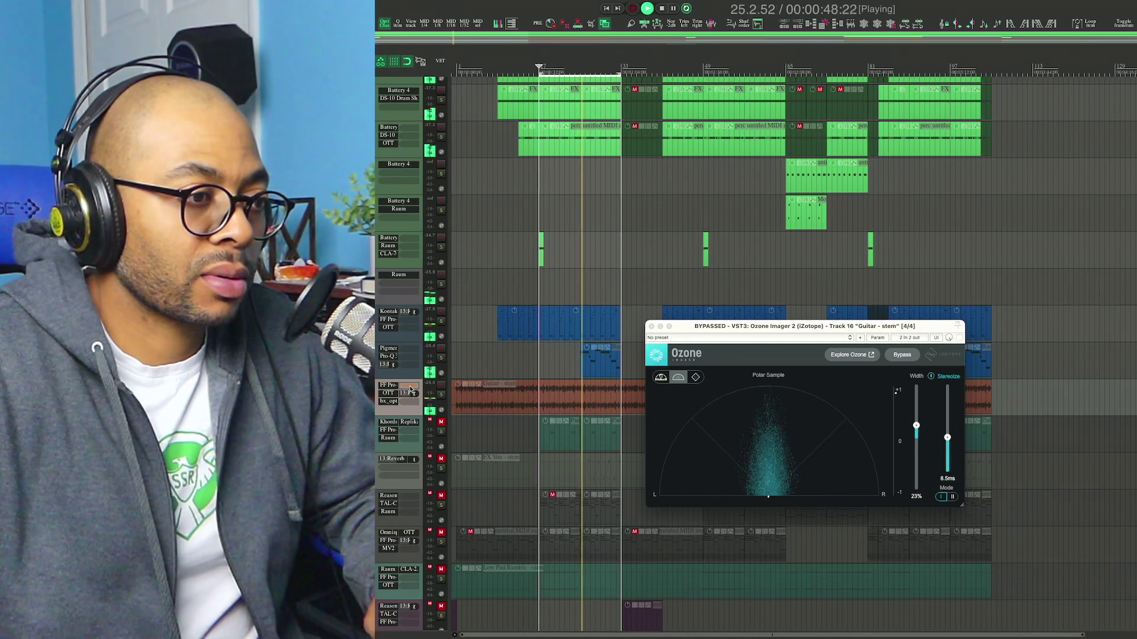
{"action": "left_click", "coordinate": [411, 389], "text": "super"}
{"action": "key", "text": "space"}
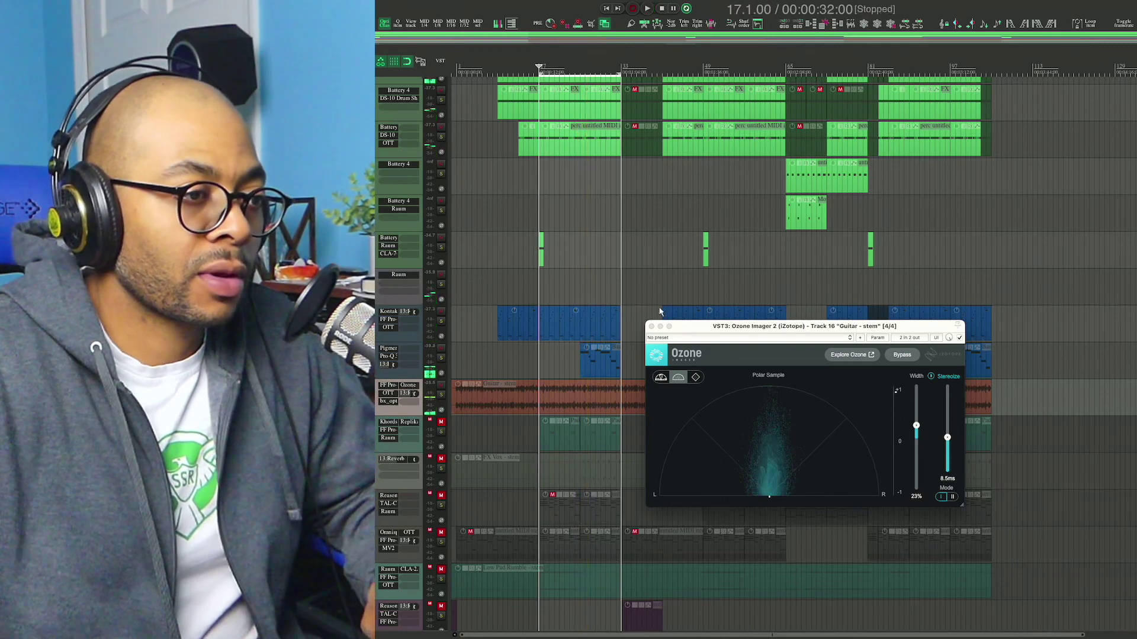
{"action": "key", "text": "Escape"}
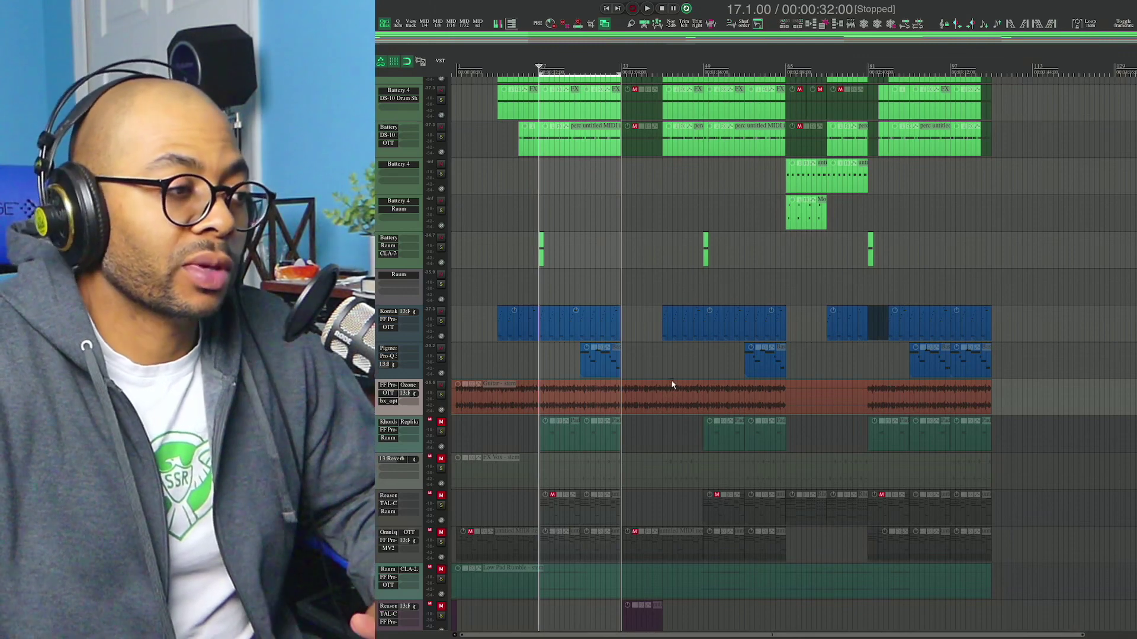
Unmute the pad track and play the loop from bar 17 with it added to the mix.
{"action": "mouse_move", "coordinate": [414, 396]}
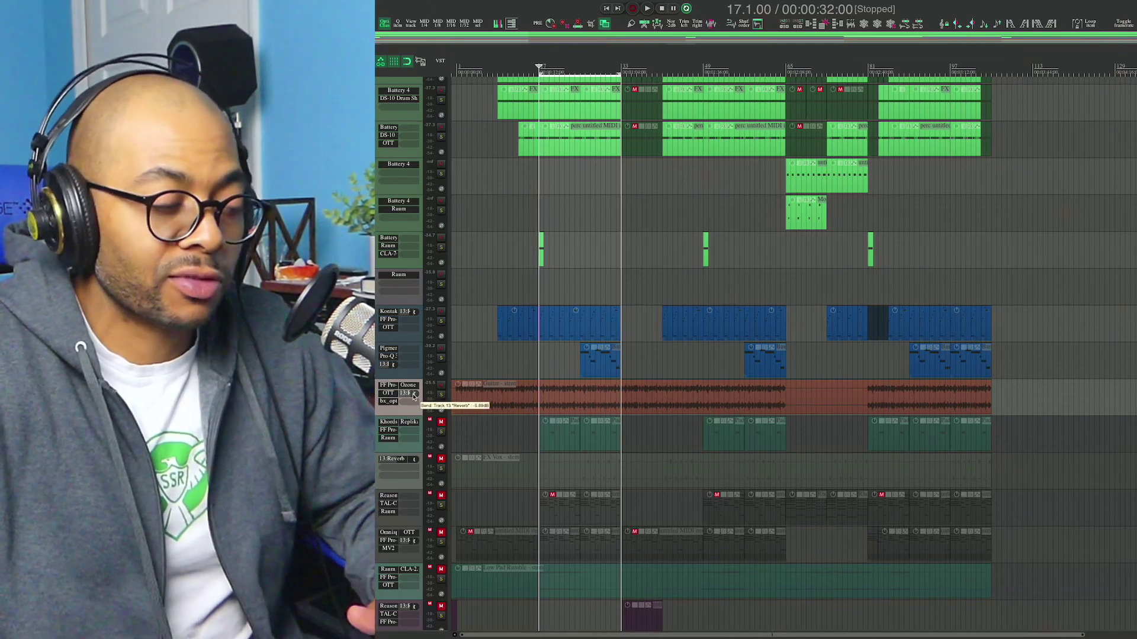
{"action": "left_click", "coordinate": [440, 423]}
{"action": "key", "text": "space"}
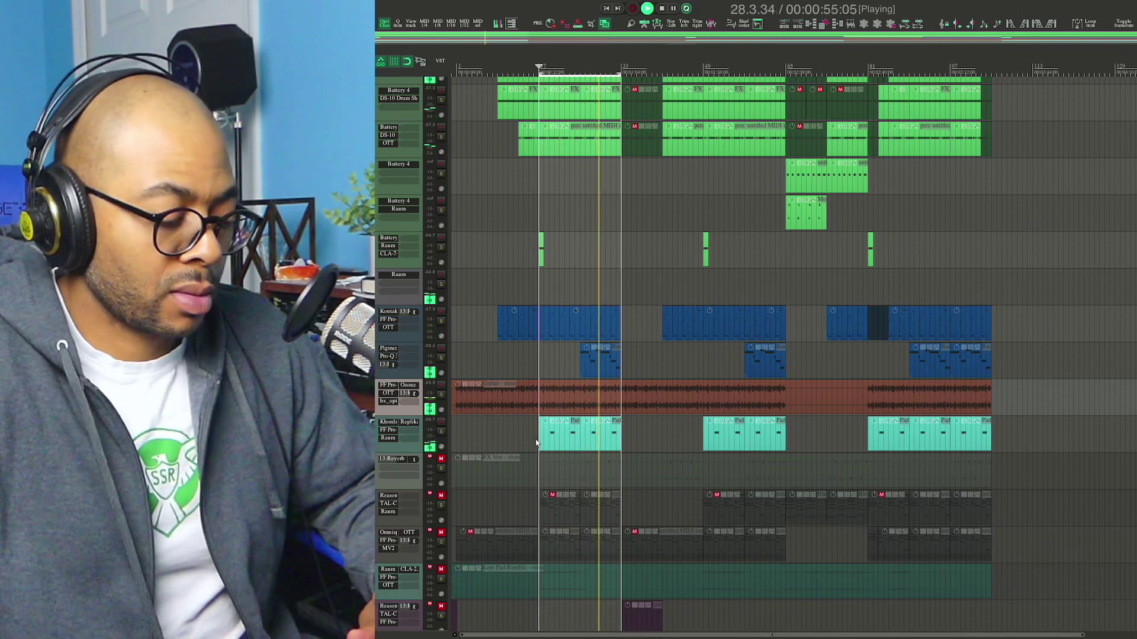
{"action": "key", "text": "space"}
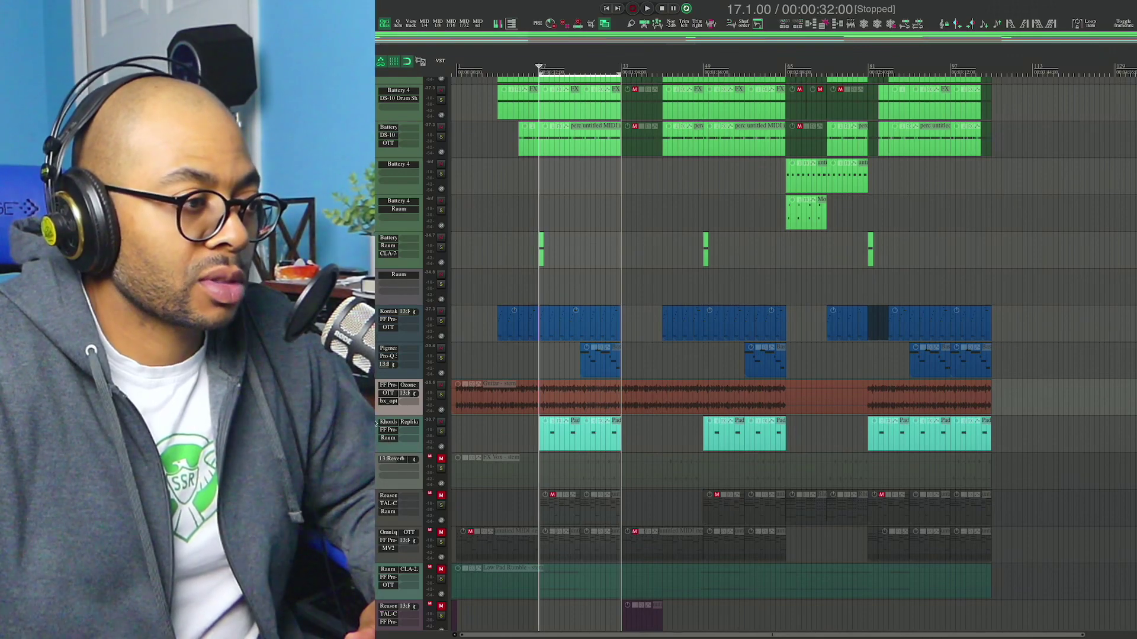
Review the settings of the pad track's Raum reverb and Replika delay, and close both plugins.
{"action": "left_click", "coordinate": [388, 438]}
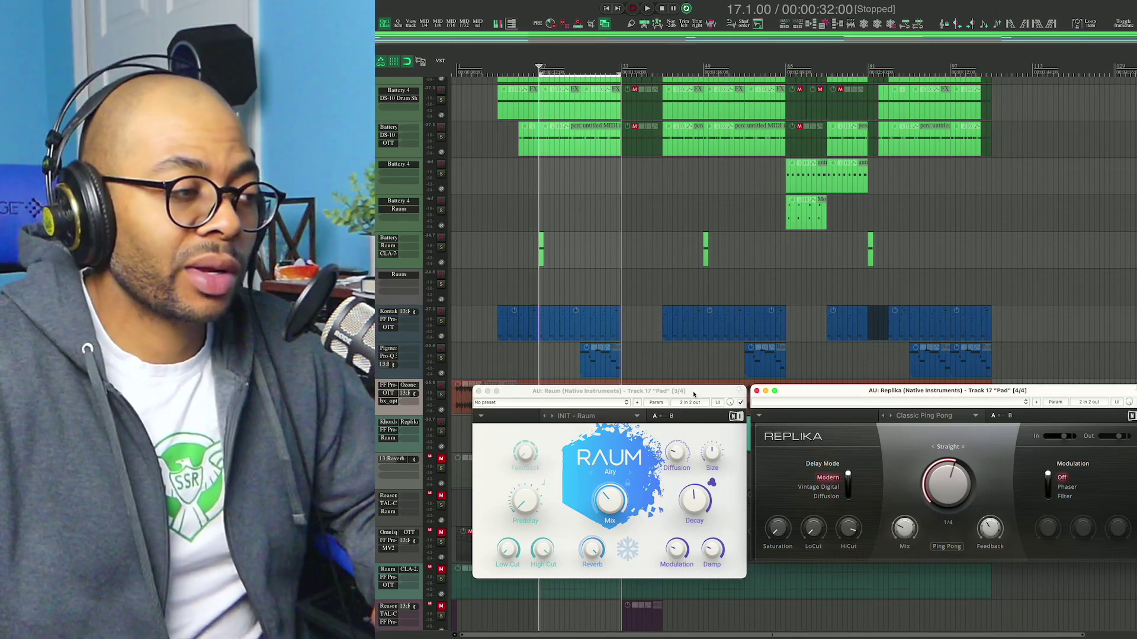
{"action": "left_click", "coordinate": [479, 392]}
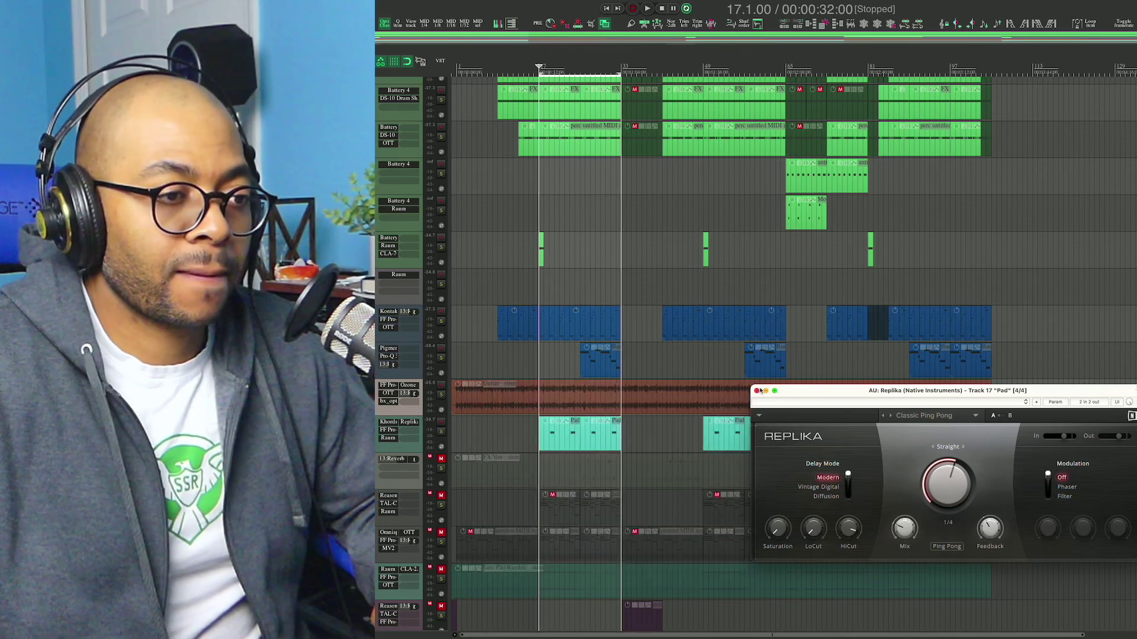
{"action": "left_click", "coordinate": [756, 391]}
Unmute the FX Vox track beneath the pad and play the loop with it added.
{"action": "key", "text": "space"}
{"action": "scroll", "coordinate": [502, 451], "scroll_direction": "down", "scroll_amount": 3}
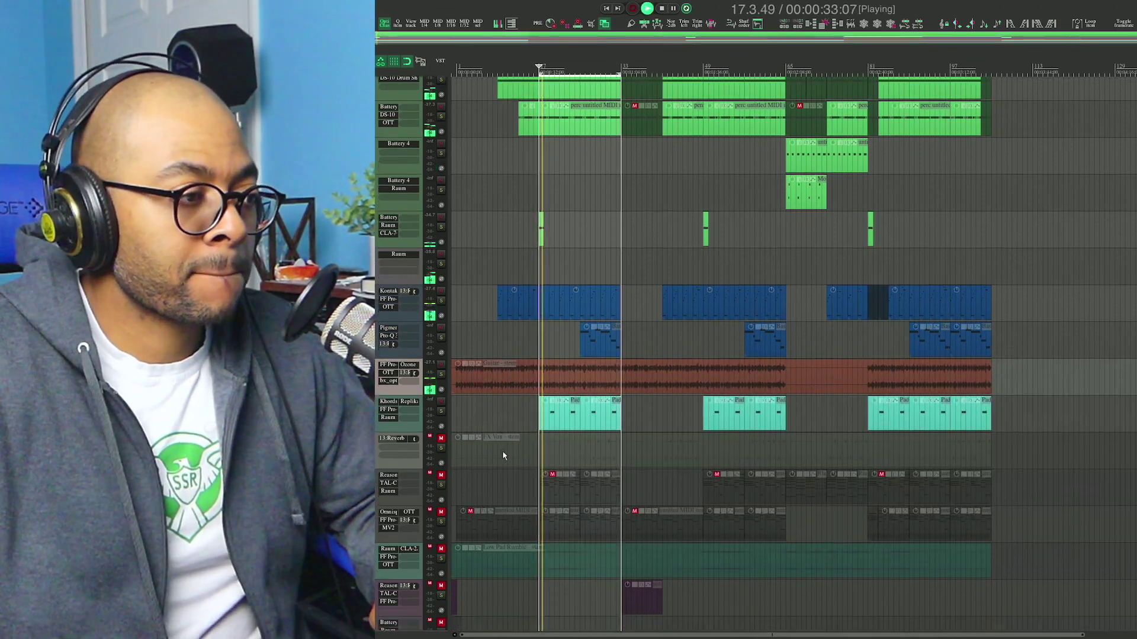
{"action": "scroll", "coordinate": [510, 382], "scroll_direction": "up", "scroll_amount": 1}
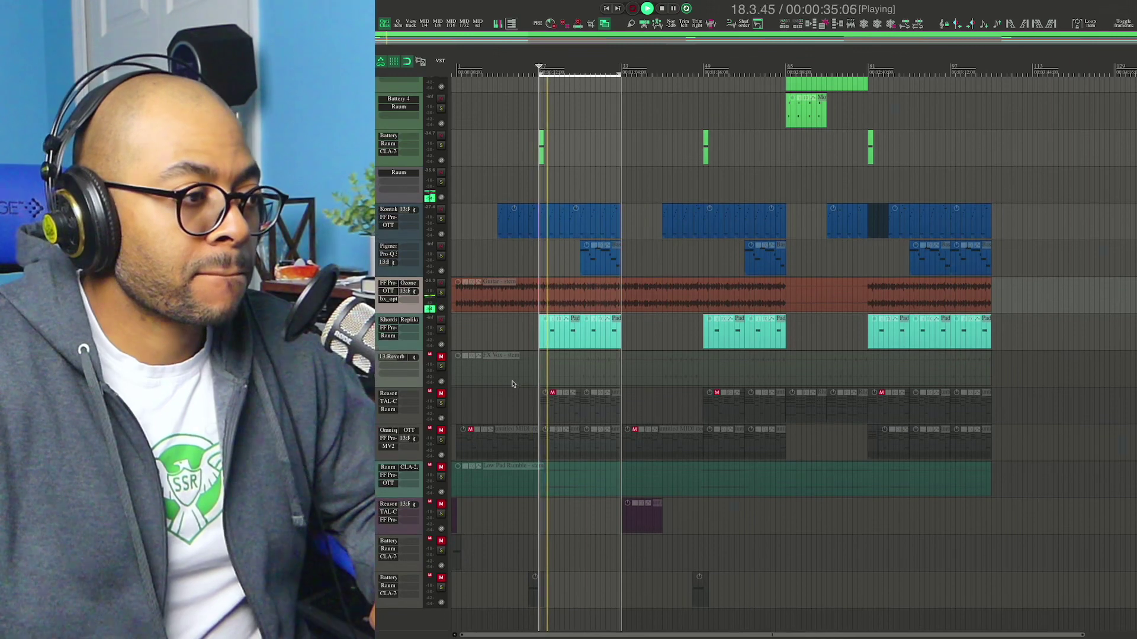
{"action": "key", "text": "space"}
{"action": "left_click", "coordinate": [442, 357]}
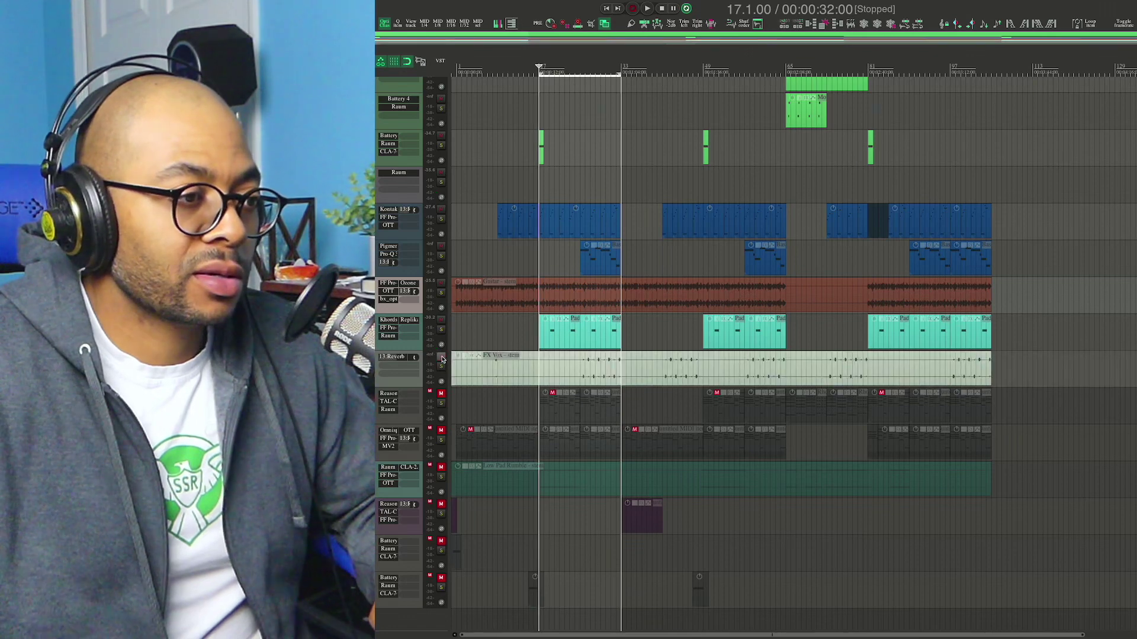
{"action": "key", "text": "space"}
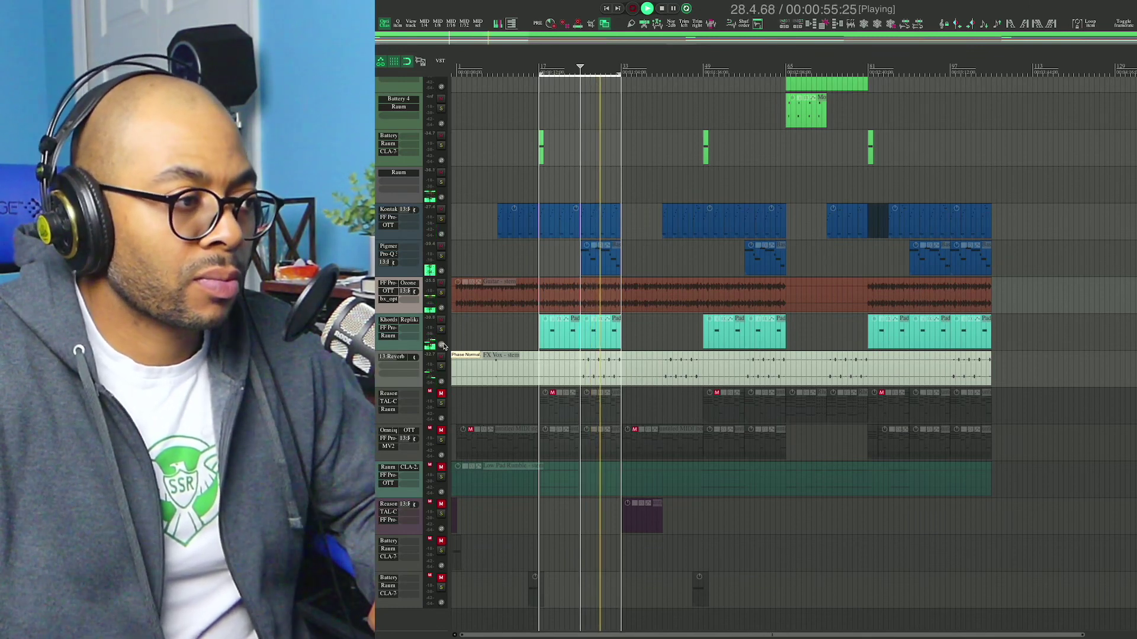
Raise the FX Vox track's send to the Reverb track to about -12.6 dB during playback.
{"action": "left_click", "coordinate": [443, 346]}
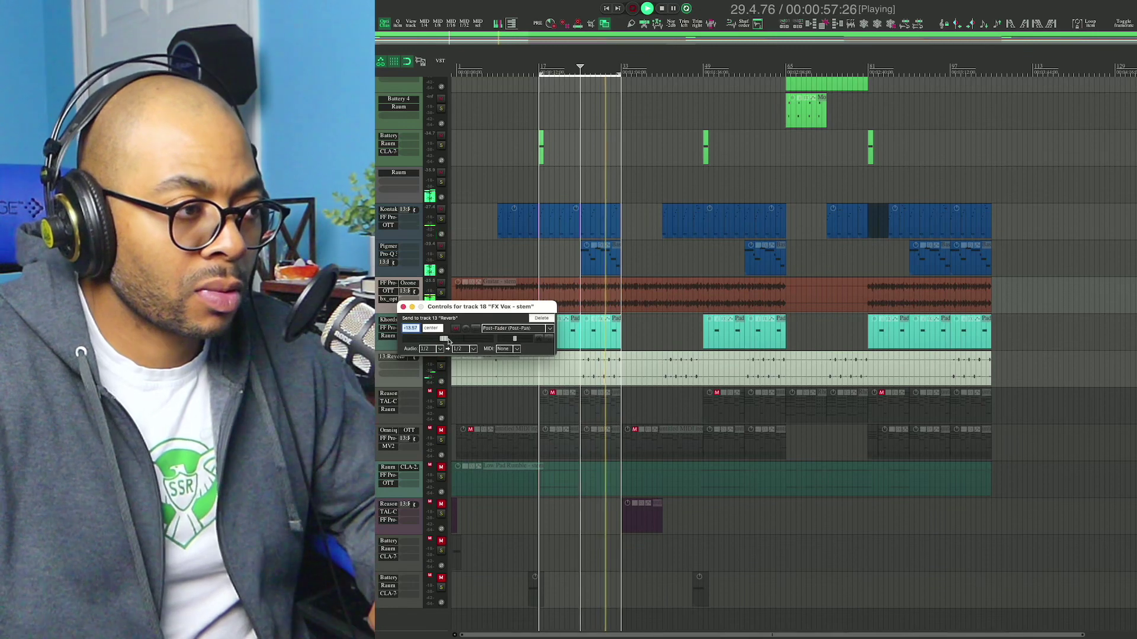
{"action": "left_click_drag", "start_coordinate": [447, 339], "coordinate": [448, 340]}
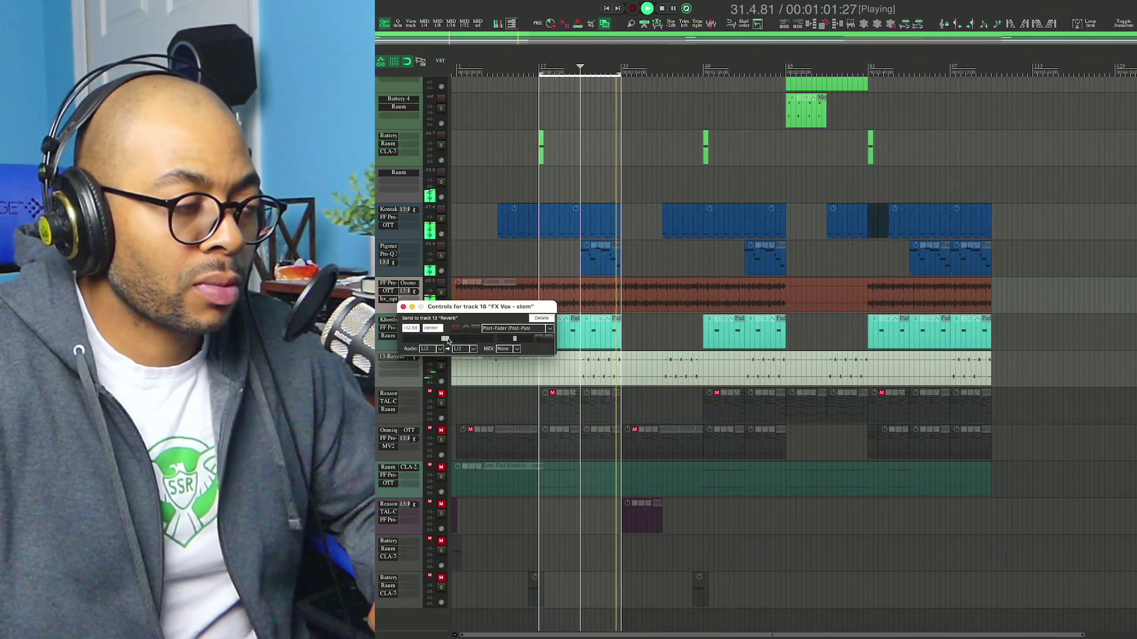
{"action": "left_click", "coordinate": [403, 307]}
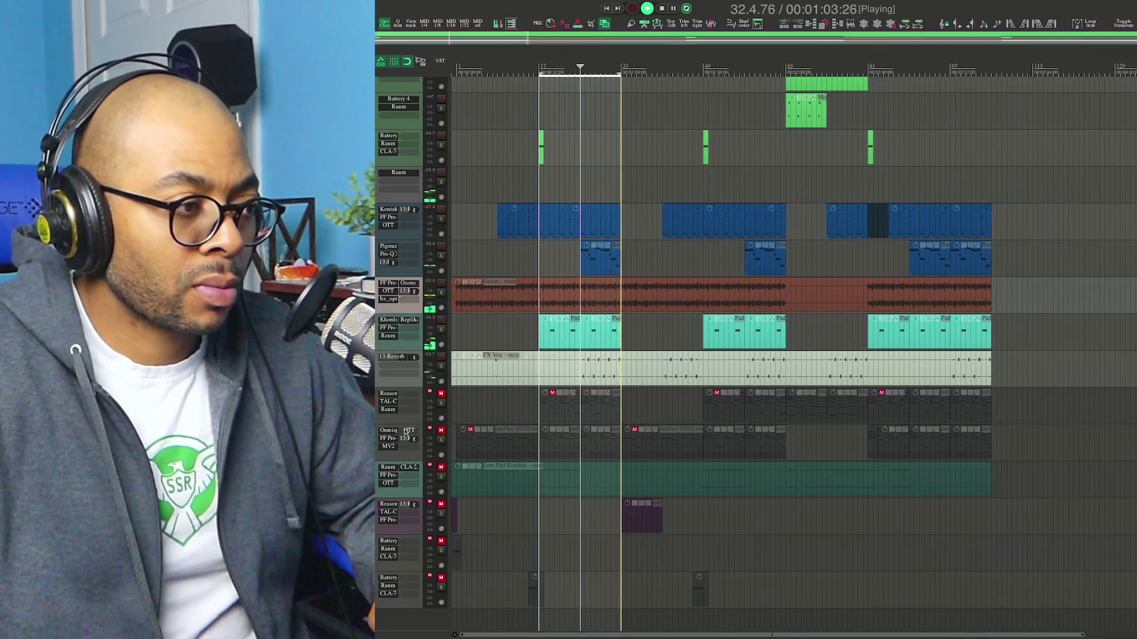
Unmute the Rhodes track below FX Vox and play the loop with it added.
{"action": "key", "text": "space"}
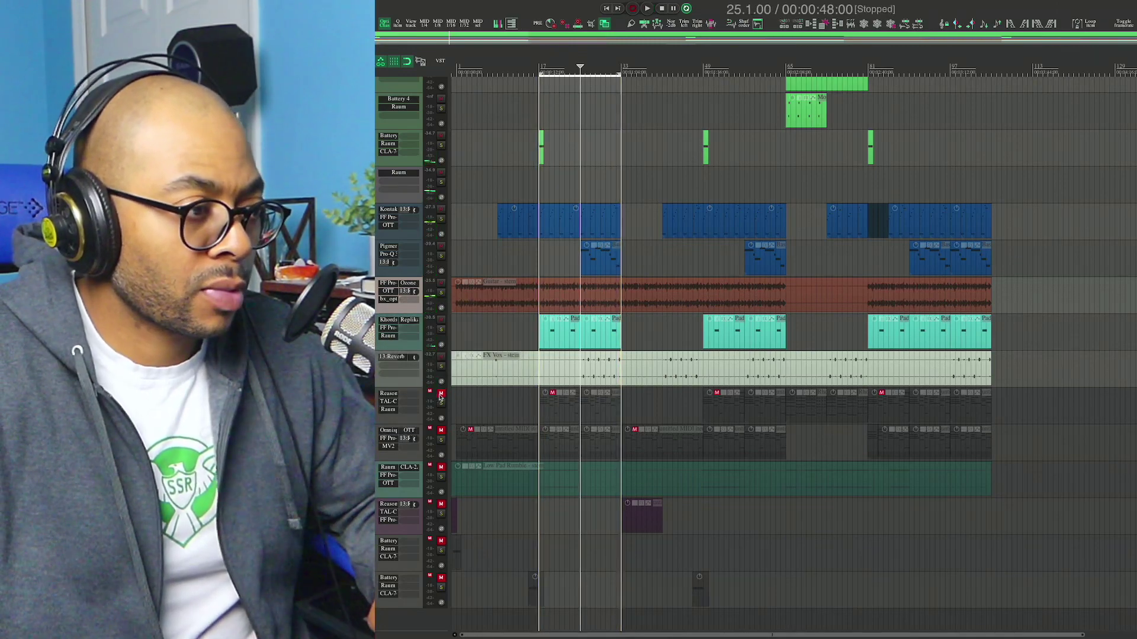
{"action": "left_click", "coordinate": [440, 395]}
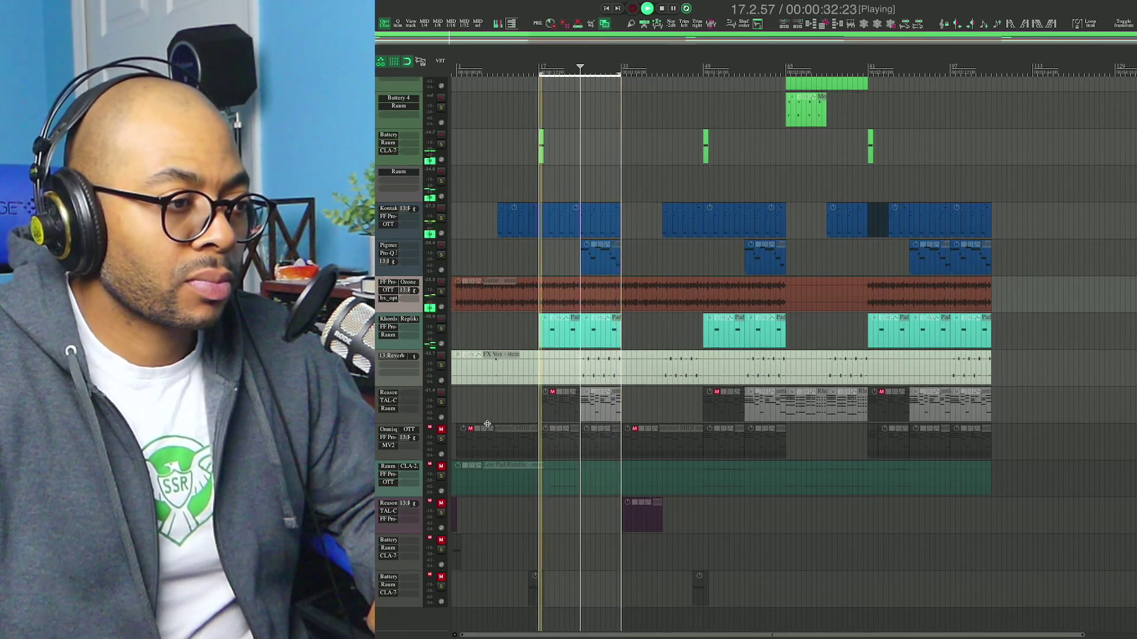
{"action": "key", "text": "space"}
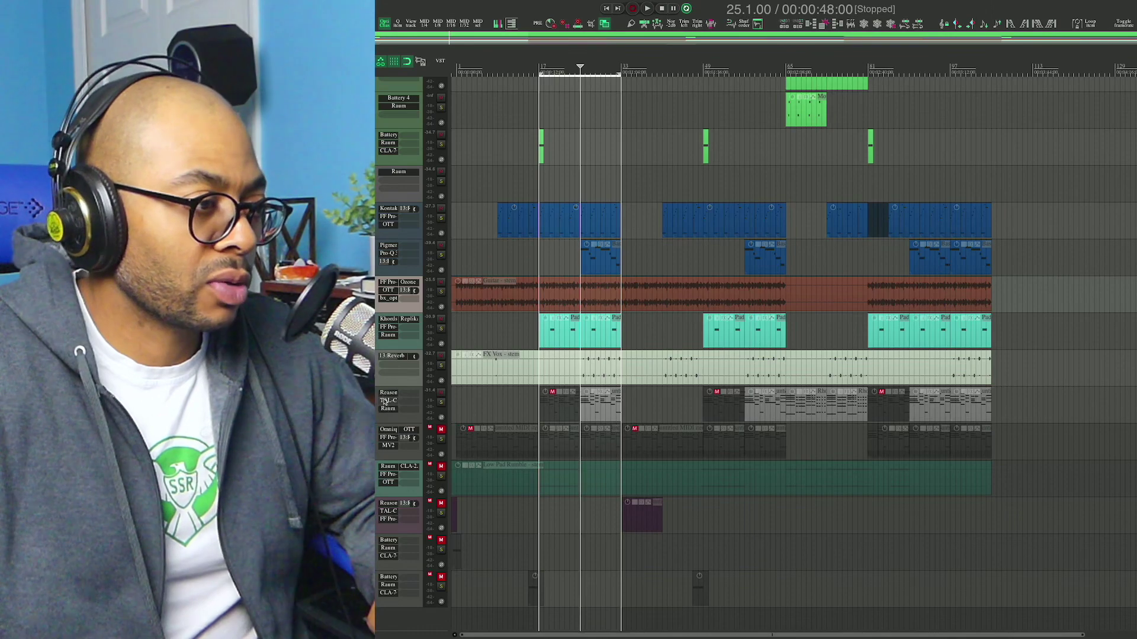
Review the Rhodes track's TAL-Chorus-LX settings and its Raum reverb settings, closing each plugin.
{"action": "left_click", "coordinate": [388, 401]}
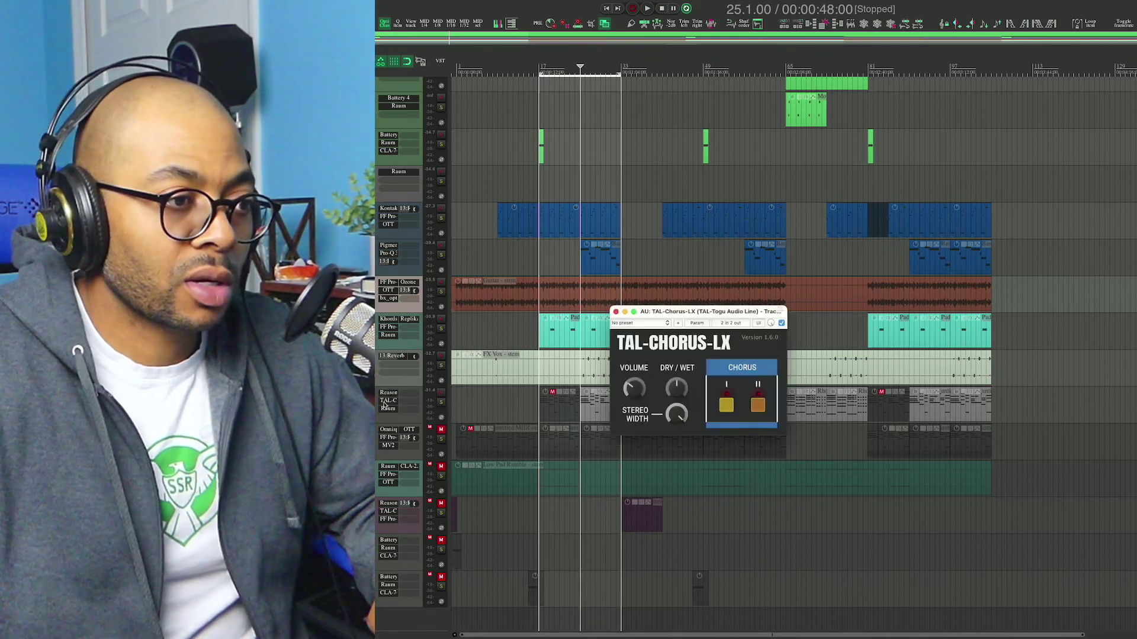
{"action": "left_click", "coordinate": [384, 402]}
{"action": "left_click", "coordinate": [386, 408]}
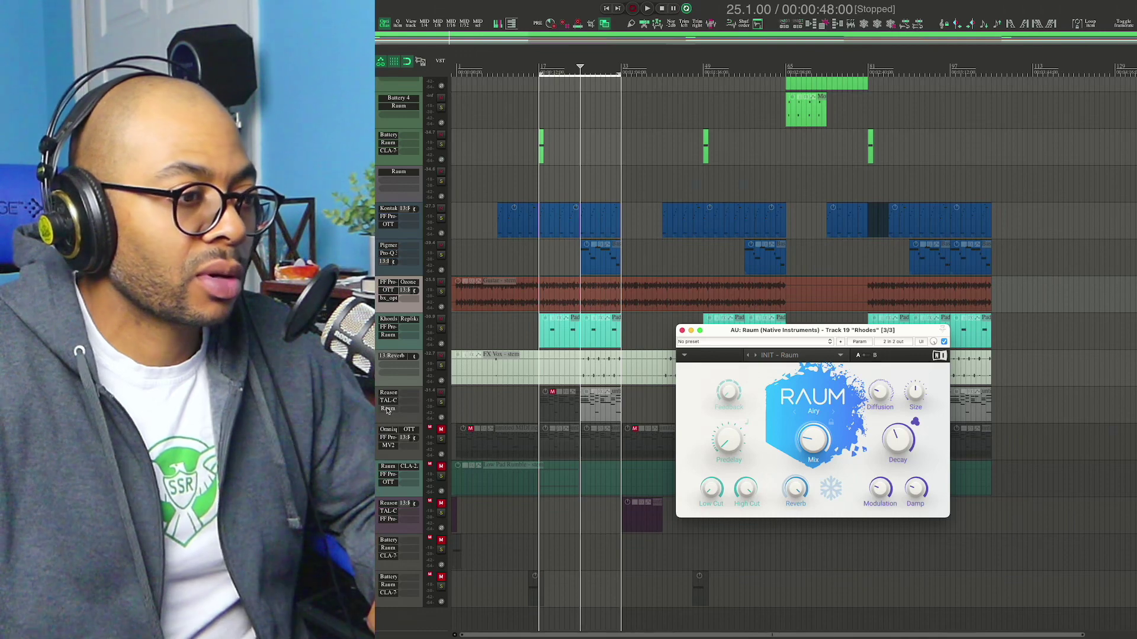
{"action": "left_click", "coordinate": [386, 409]}
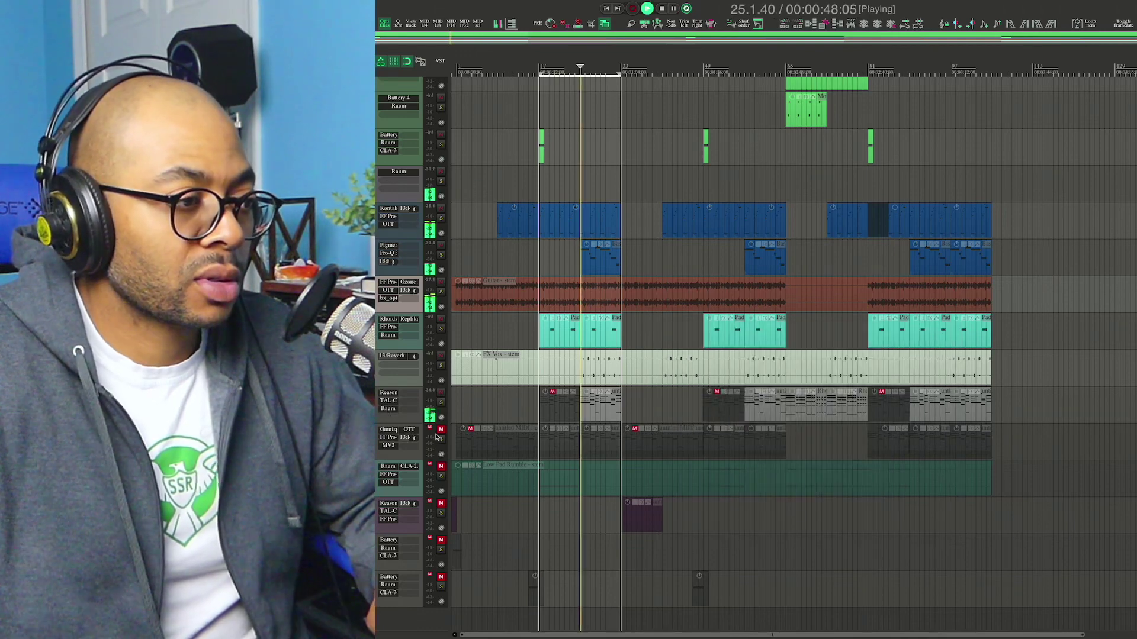
Unmute the Chimes track below Rhodes and play the loop with it added.
{"action": "left_click", "coordinate": [441, 429]}
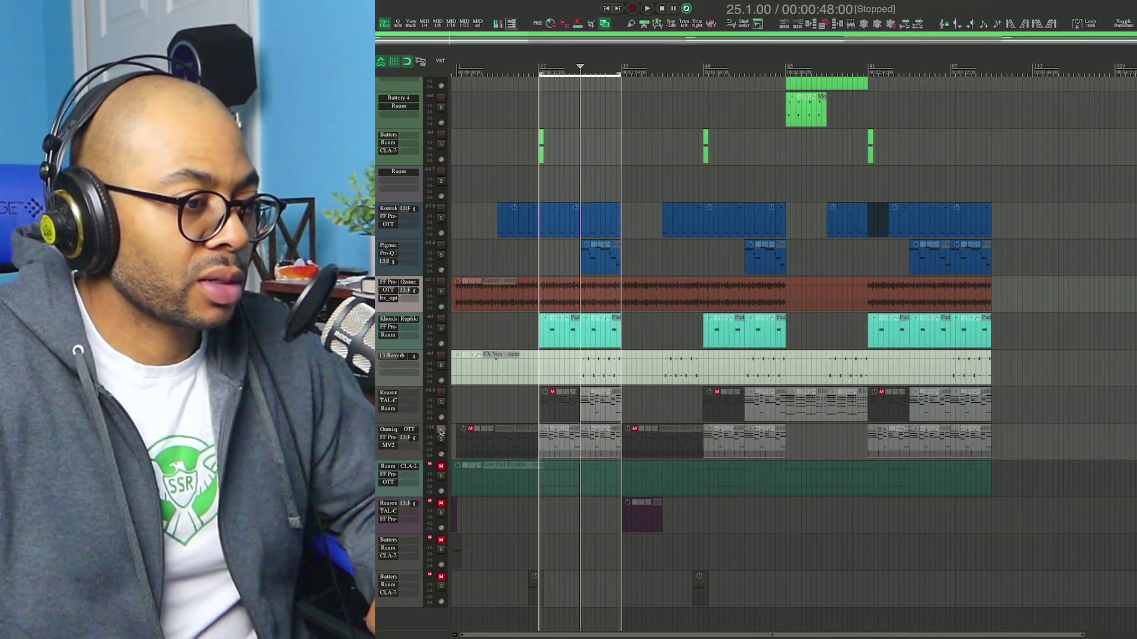
{"action": "key", "text": "space"}
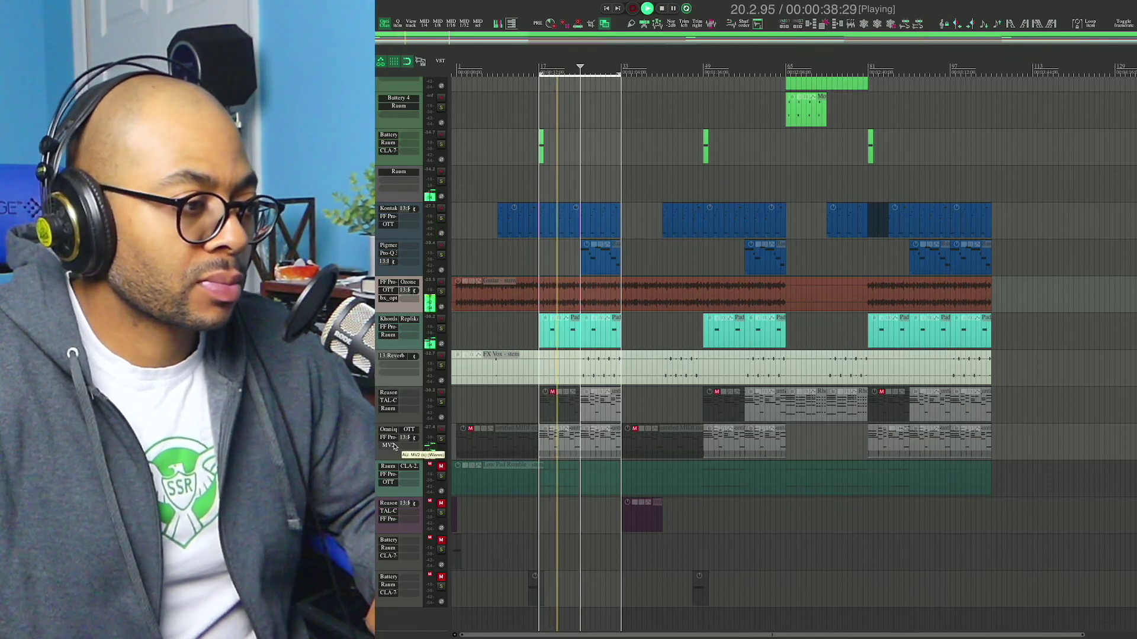
Review the Chimes track's OTT compressor and Omnisphere instrument during playback, close both plugins and stop playback.
{"action": "left_click", "coordinate": [409, 427]}
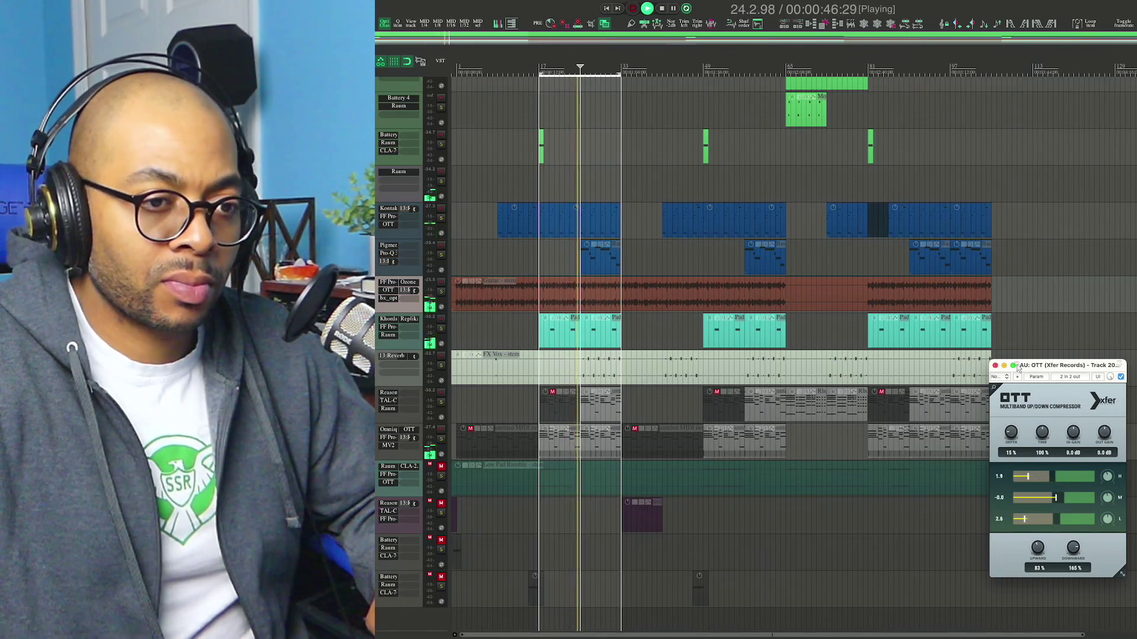
{"action": "left_click", "coordinate": [996, 366]}
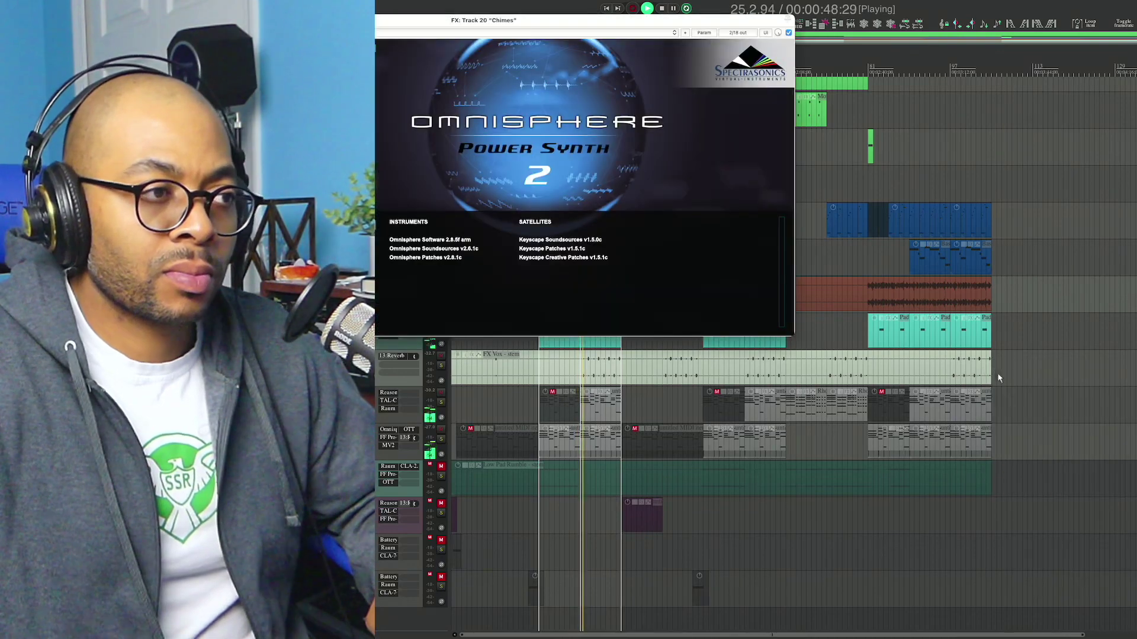
{"action": "left_click_drag", "start_coordinate": [327, 23], "coordinate": [657, 164]}
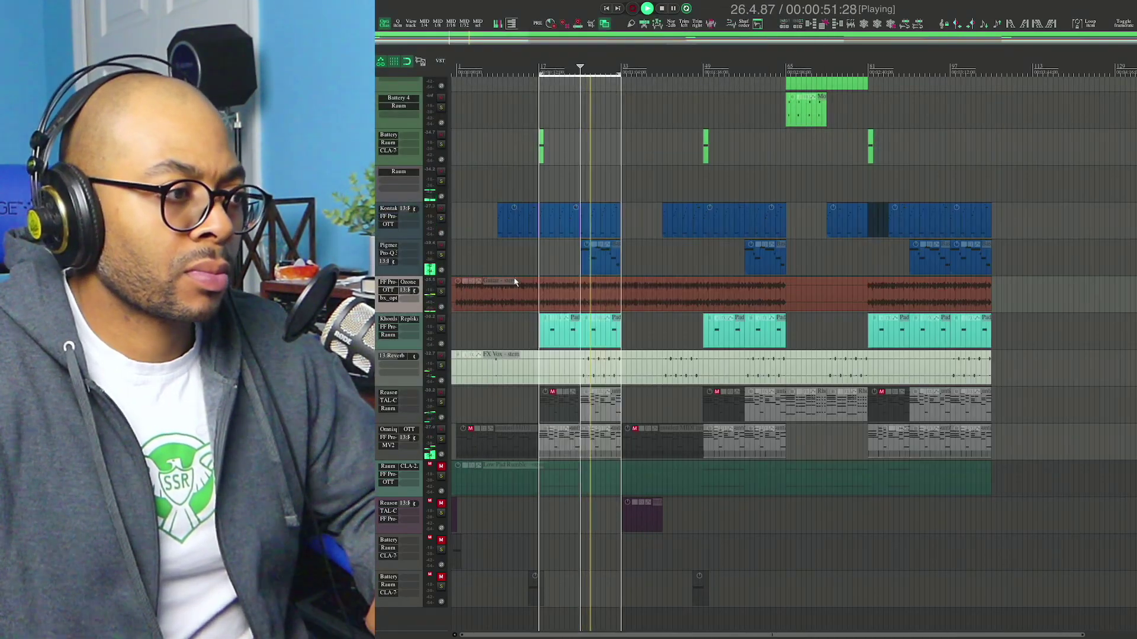
{"action": "left_click", "coordinate": [508, 160]}
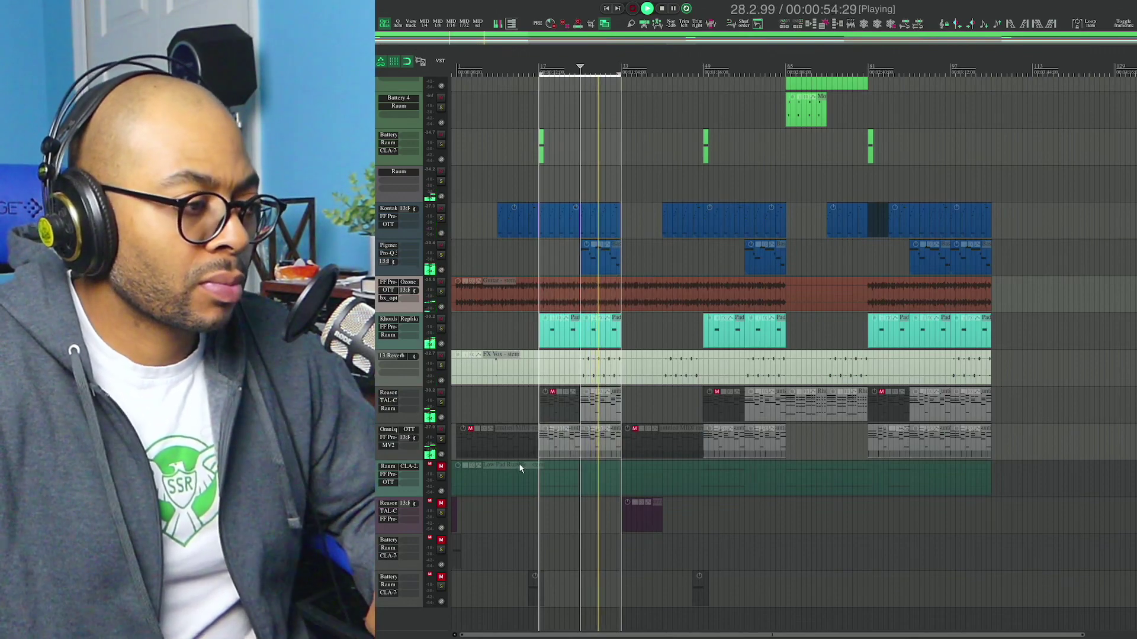
{"action": "key", "text": "space"}
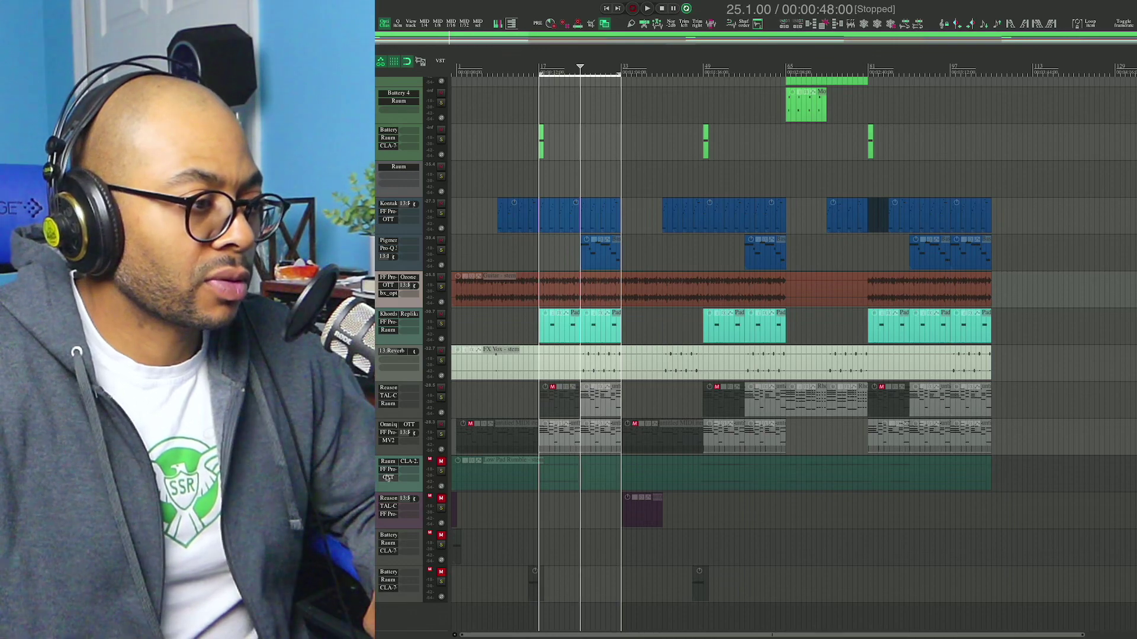
Unmute and solo the Low Pad Rumble track, and play it alone from bar 17.
{"action": "left_click", "coordinate": [540, 68]}
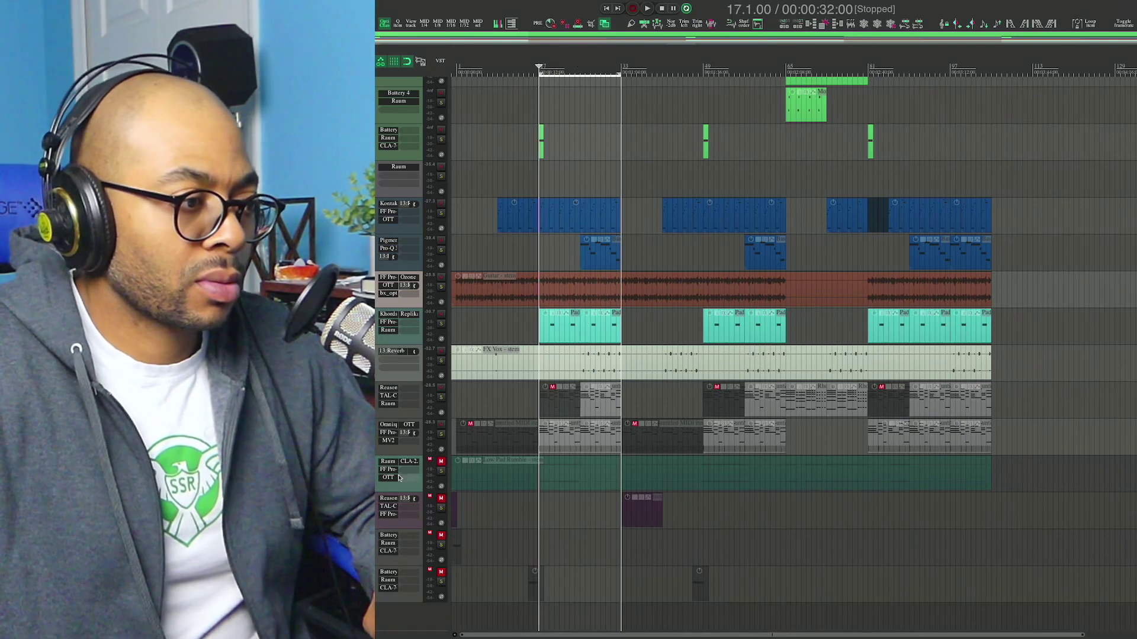
{"action": "left_click", "coordinate": [440, 463]}
{"action": "left_click", "coordinate": [441, 472]}
{"action": "key", "text": "space"}
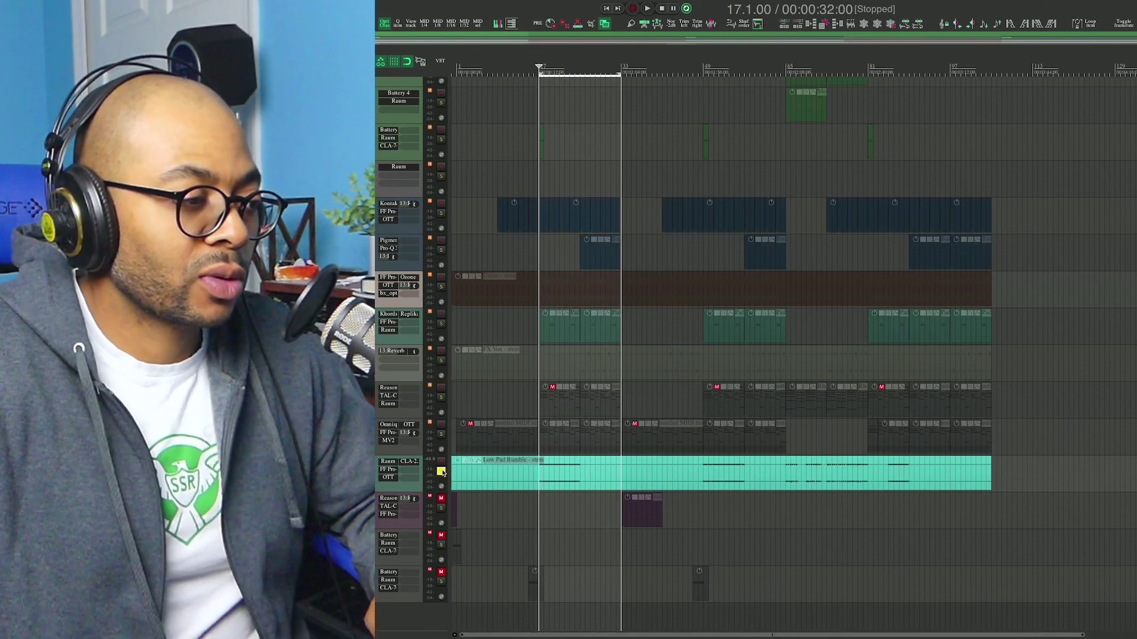
Unsolo the Low Pad Rumble track and play the loop from bar 17 with all active tracks, stopping after listening.
{"action": "left_click", "coordinate": [441, 472]}
{"action": "key", "text": "space"}
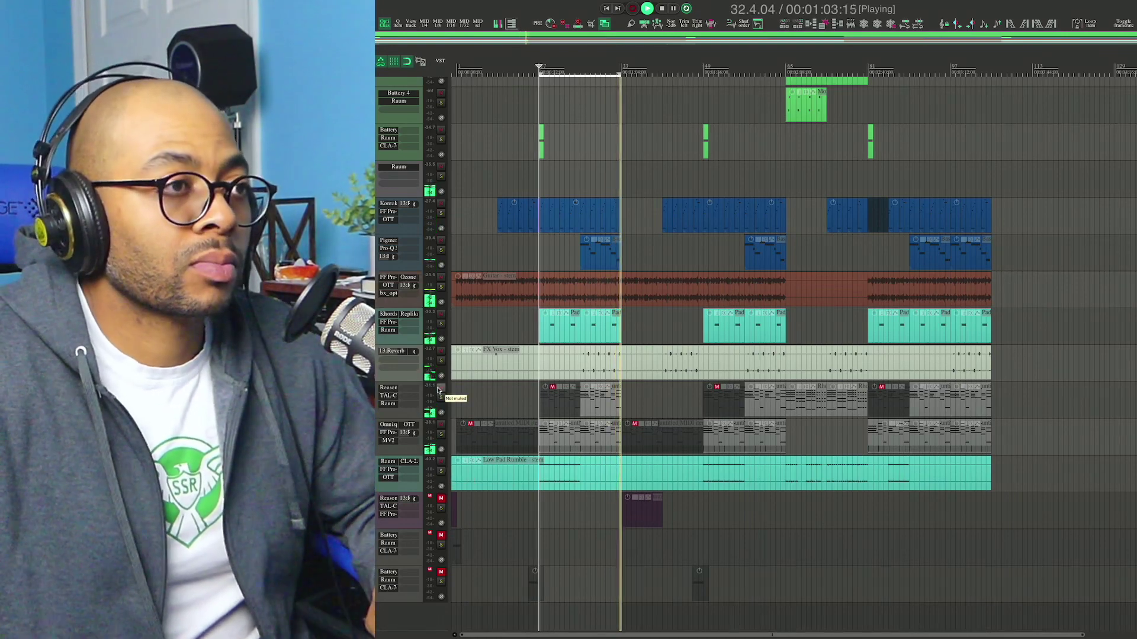
{"action": "key", "text": "space"}
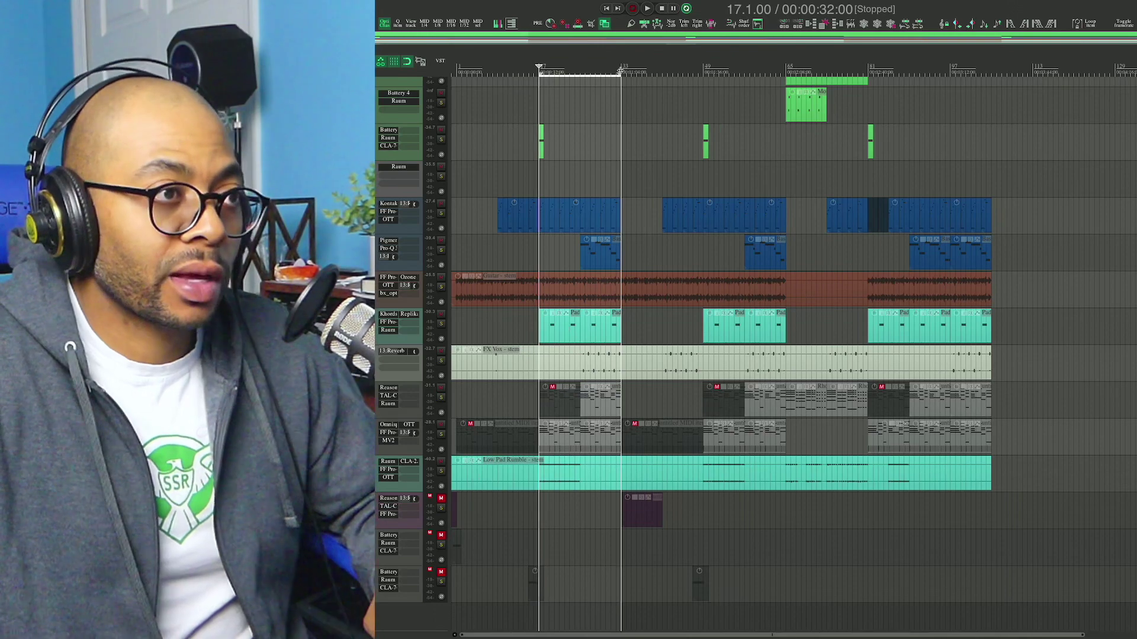
Unmute the last three tracks below Low Pad Rumble: Keys and the two Battery tracks beneath it.
{"action": "left_click", "coordinate": [441, 499]}
{"action": "left_click", "coordinate": [441, 536]}
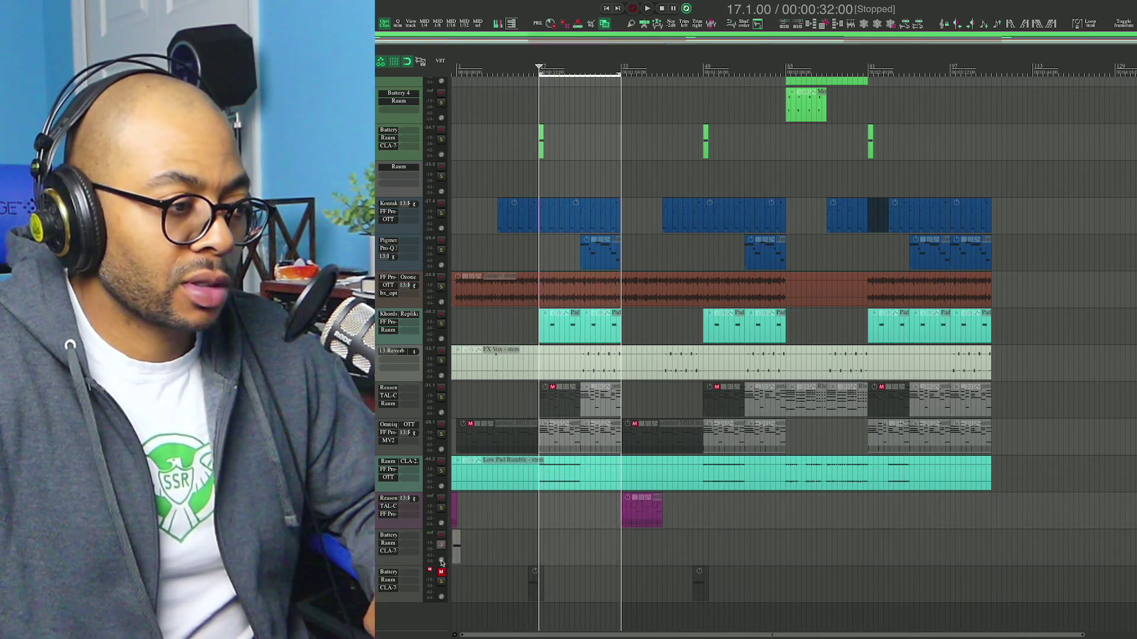
{"action": "left_click", "coordinate": [442, 574]}
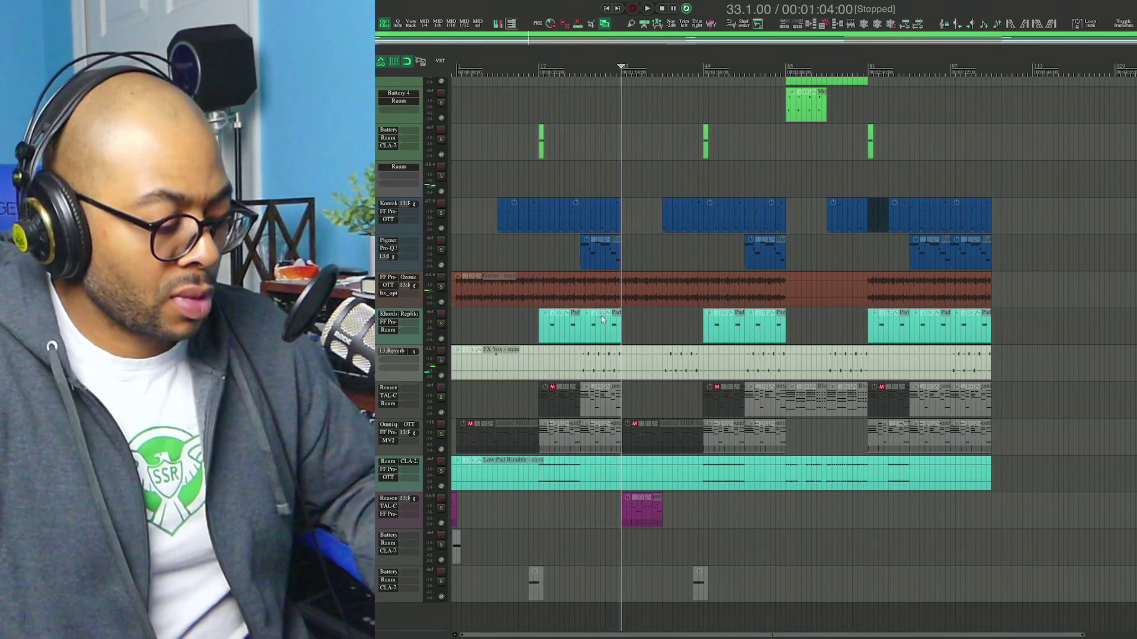
Return the playhead to the project start and play the full mix past bar 33, then stop playback.
{"action": "key", "text": "Home"}
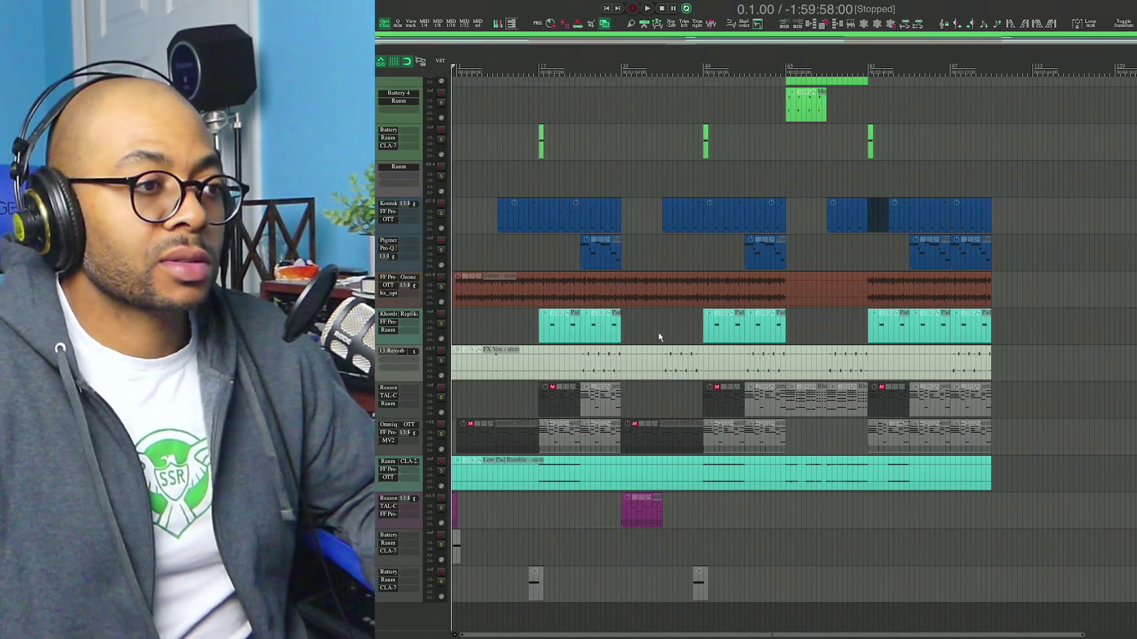
{"action": "scroll", "coordinate": [659, 337], "scroll_direction": "down", "scroll_amount": 1}
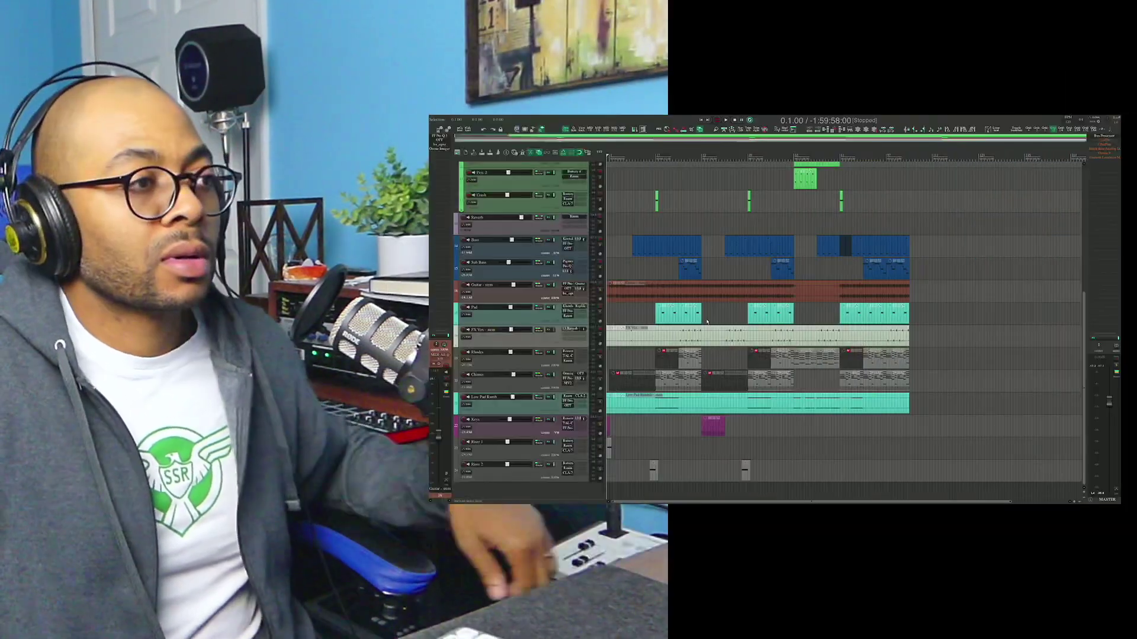
{"action": "key", "text": "space"}
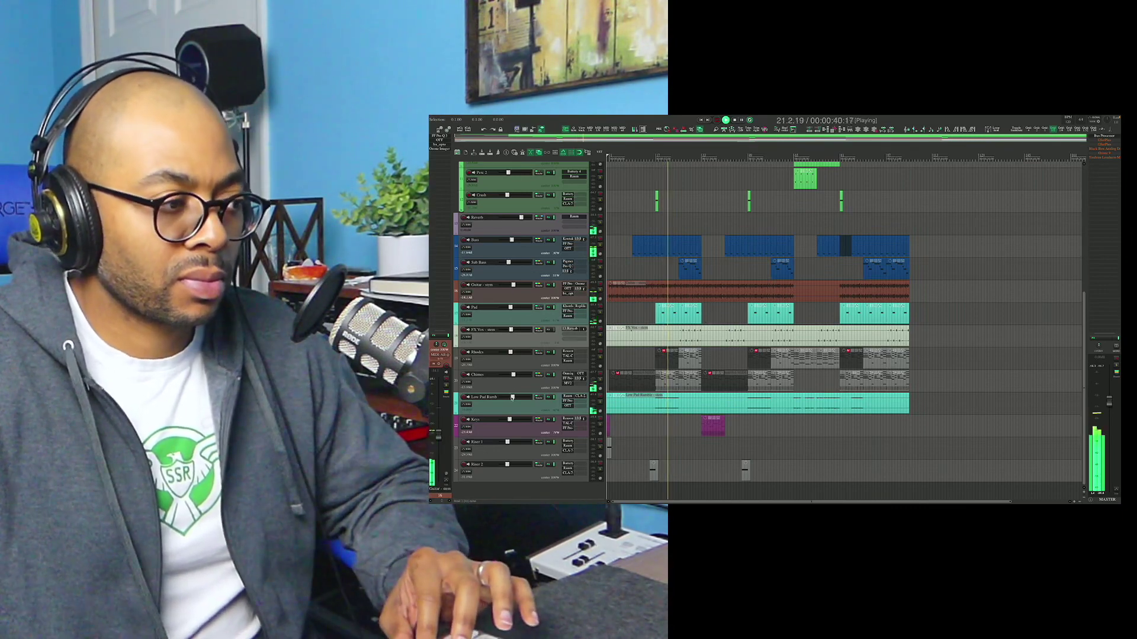
{"action": "mouse_move", "coordinate": [512, 398]}
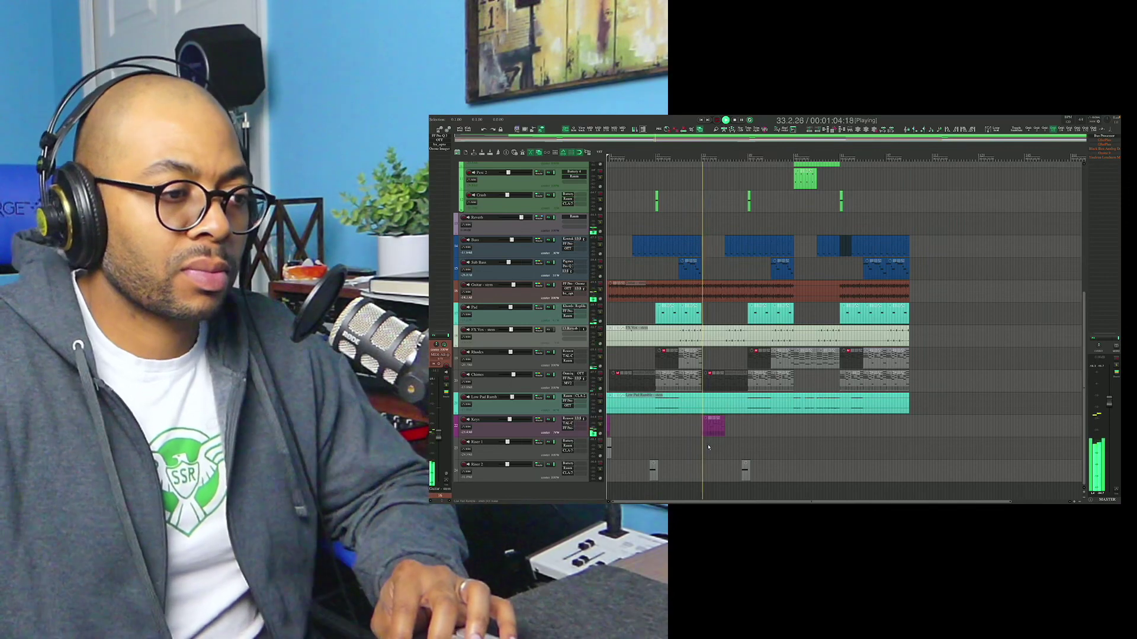
{"action": "key", "text": "space"}
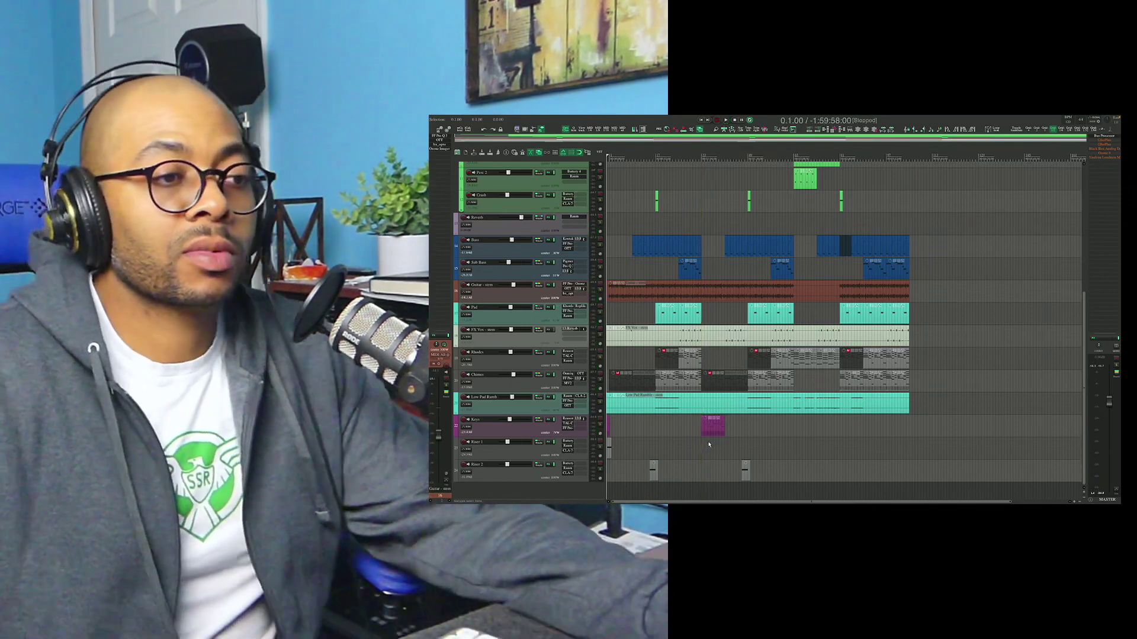